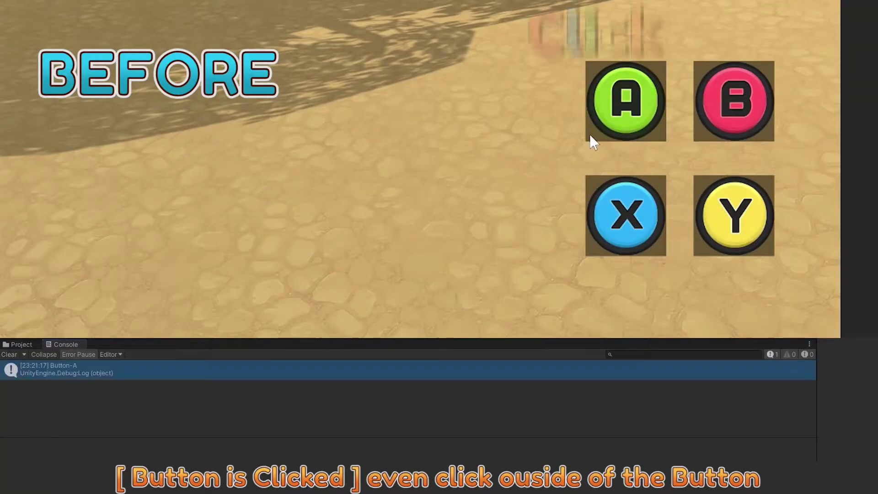
# Click around the edges of the B, X and Y buttons to test their hit areas.
pyautogui.click(698, 134)
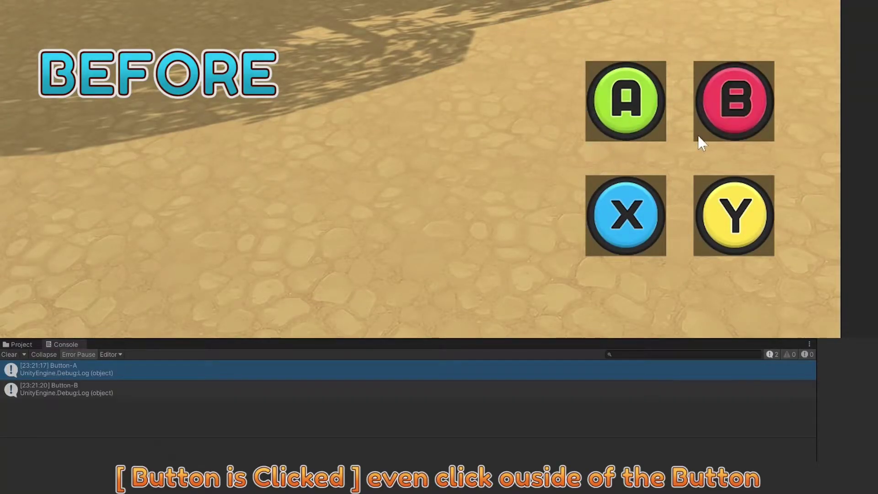
pyautogui.click(698, 180)
pyautogui.click(658, 180)
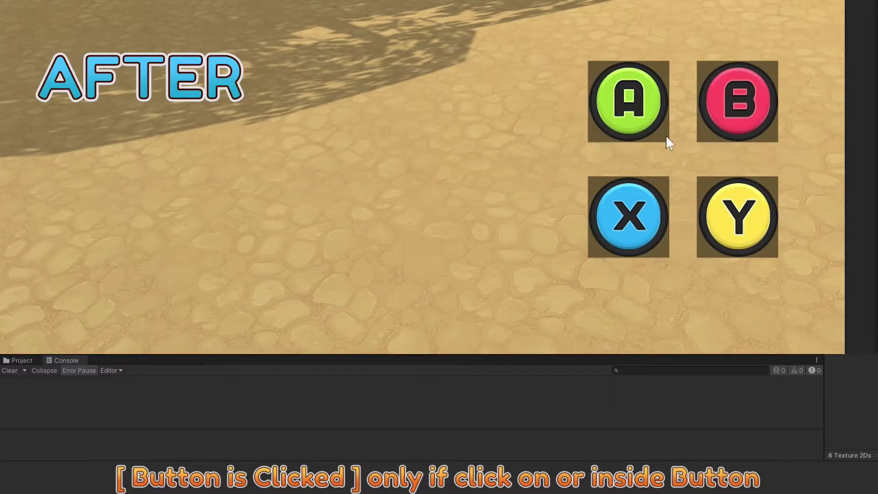
pyautogui.click(711, 128)
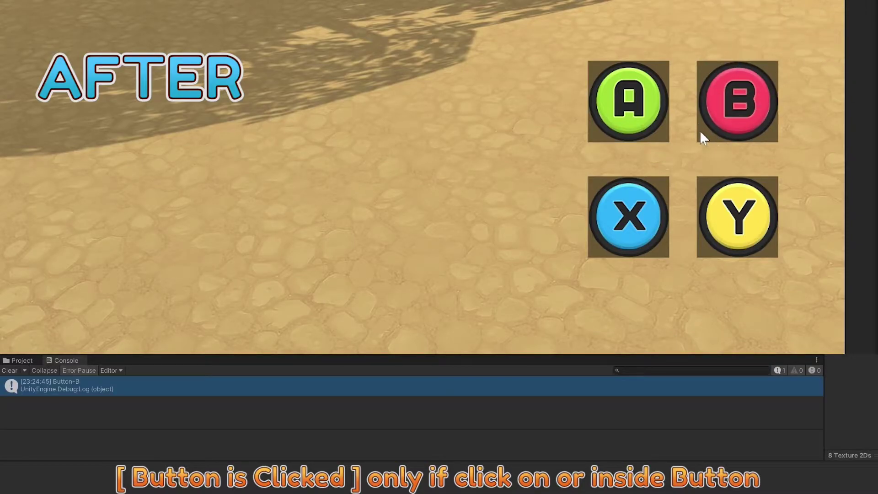
pyautogui.click(656, 194)
pyautogui.click(707, 205)
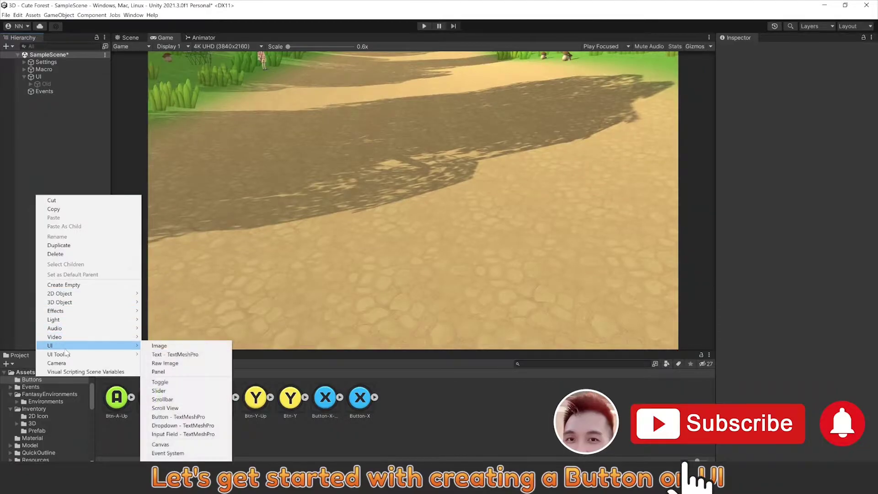
pyautogui.moveTo(50, 345)
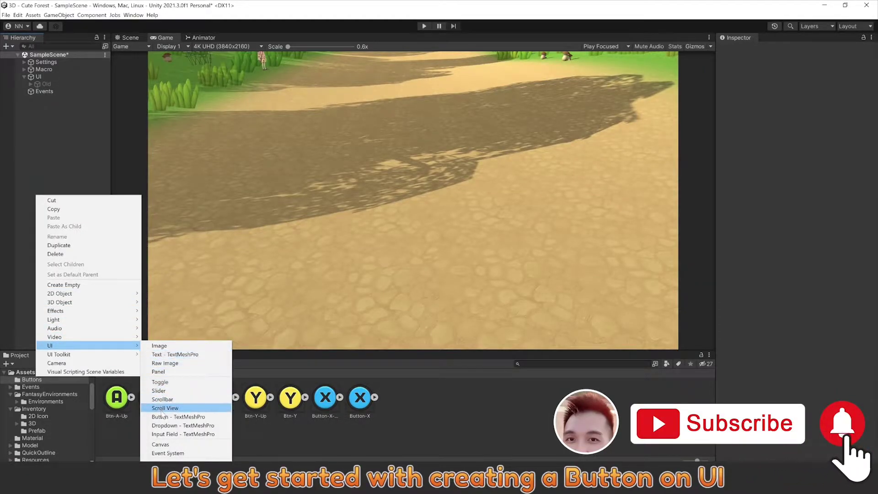
# Add a TextMeshPro button 160 high with the Btn-A-Up image and no text, then play.
pyautogui.click(178, 416)
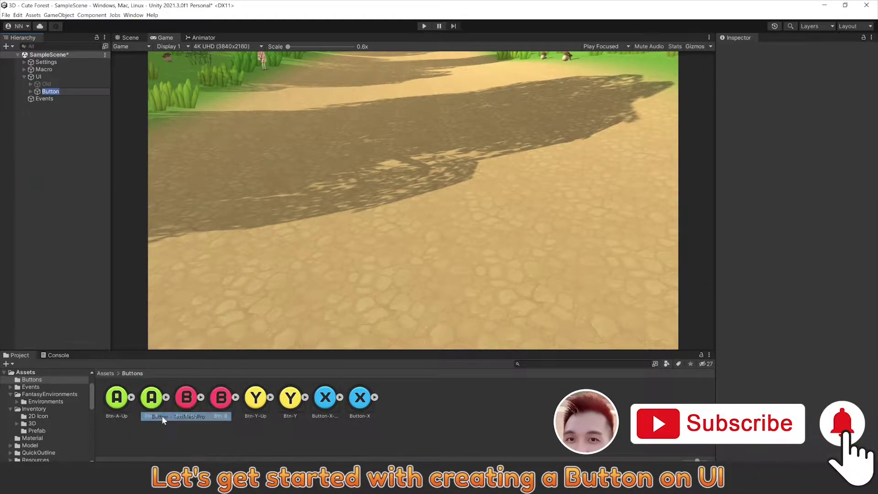
pyautogui.click(31, 91)
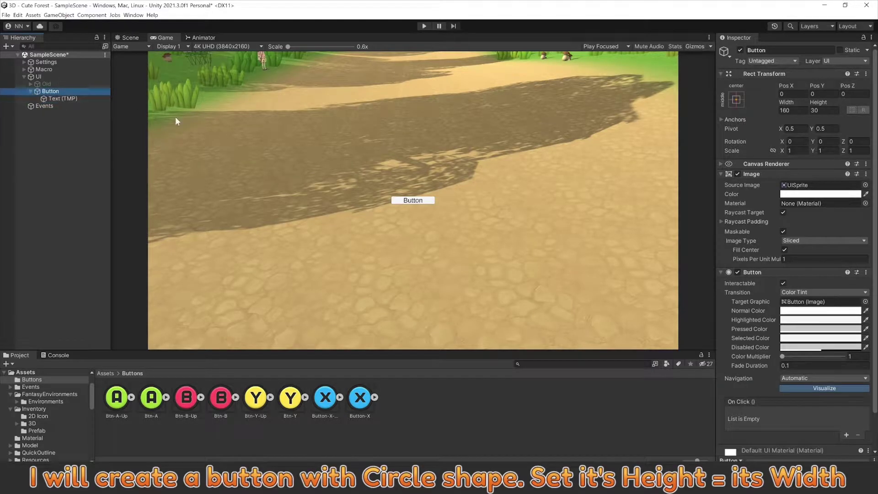
pyautogui.click(817, 110)
pyautogui.write('160')
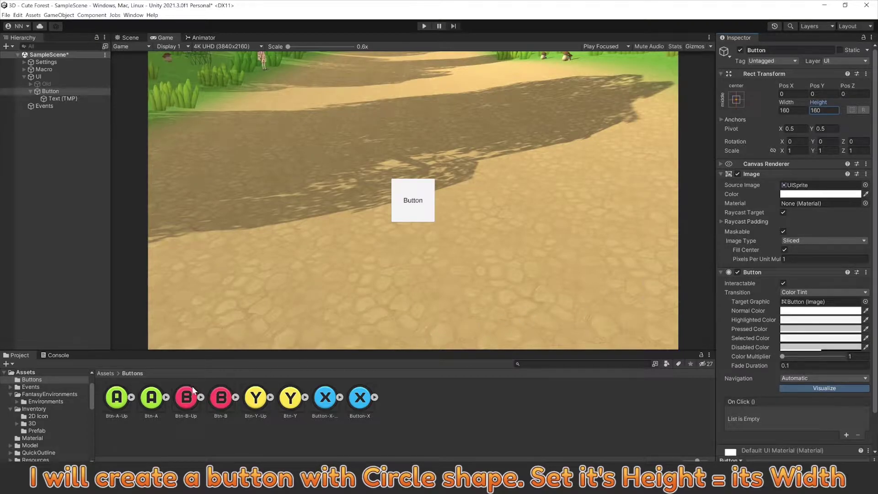
pyautogui.moveTo(747, 259); pyautogui.dragTo(795, 186)
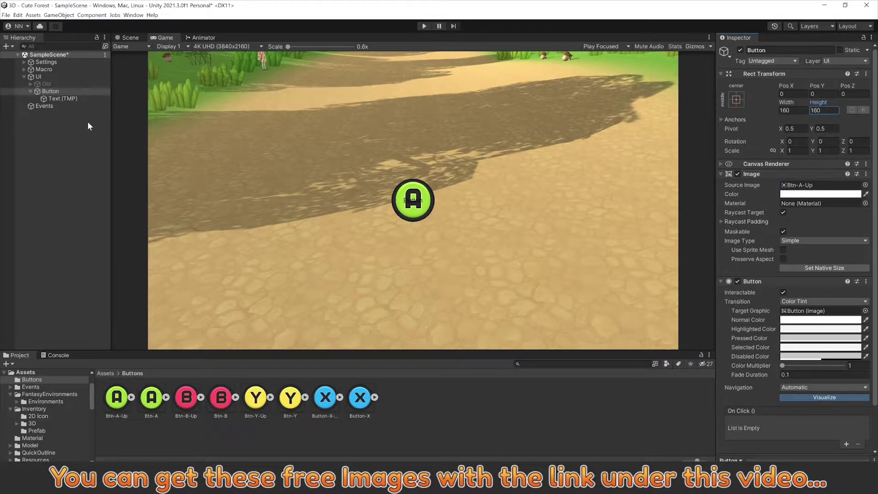
pyautogui.click(58, 98)
pyautogui.press('Delete')
pyautogui.click(55, 92)
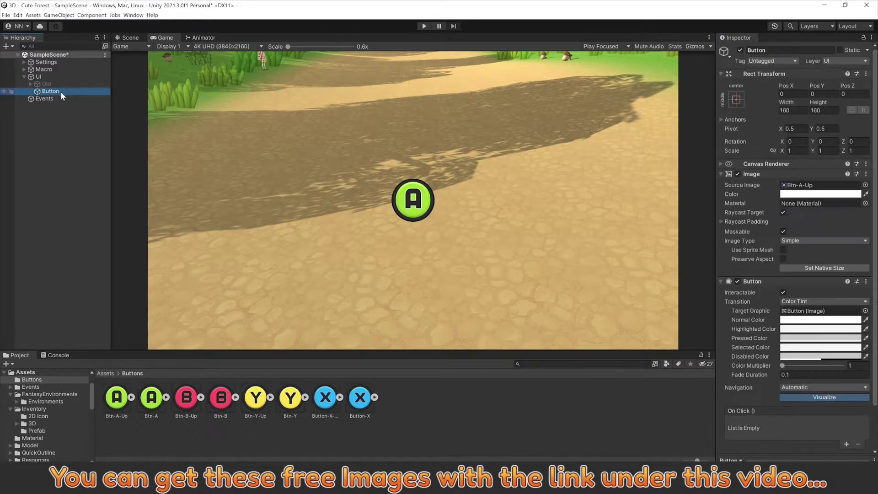
pyautogui.click(423, 26)
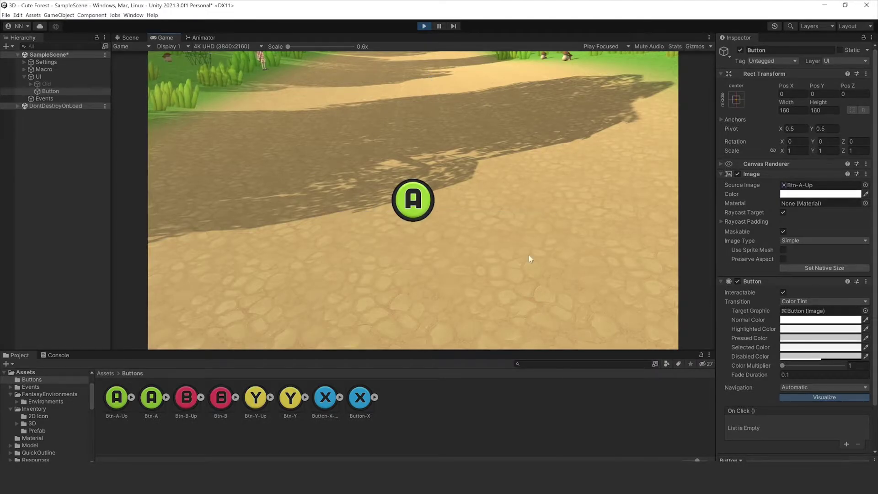
# Set the A button's Pressed Color to pale yellow-green E9FFB1 and exit Play mode.
pyautogui.click(819, 337)
pyautogui.click(830, 285)
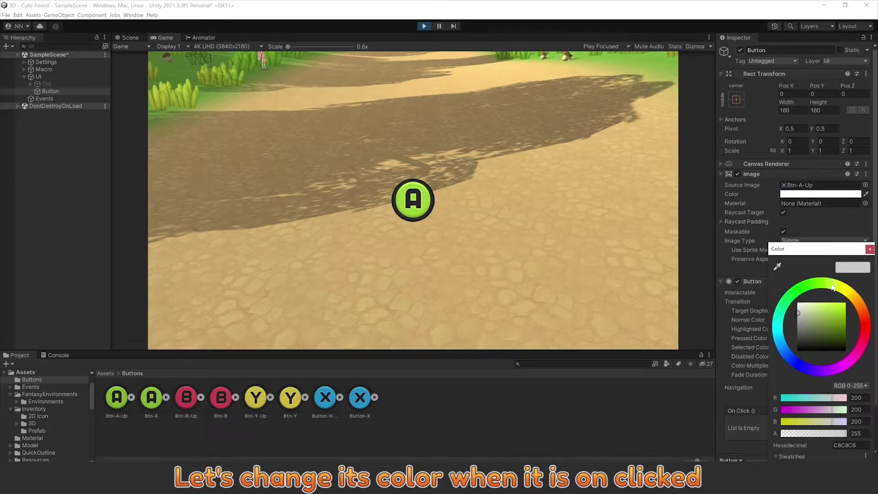
pyautogui.click(812, 305)
pyautogui.click(699, 126)
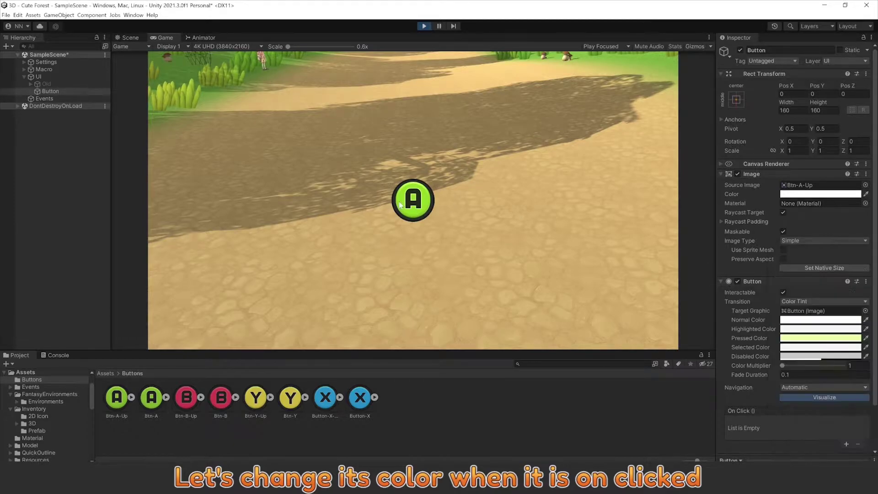
pyautogui.hotkey('ctrl', 'p')
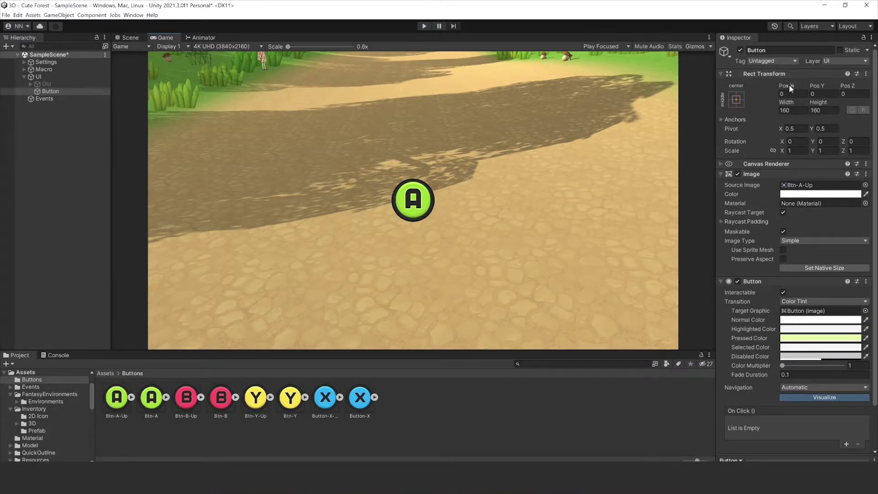
# Anchor the A button to middle-right at Pos X -424.4 and begin renaming it.
pyautogui.click(737, 99)
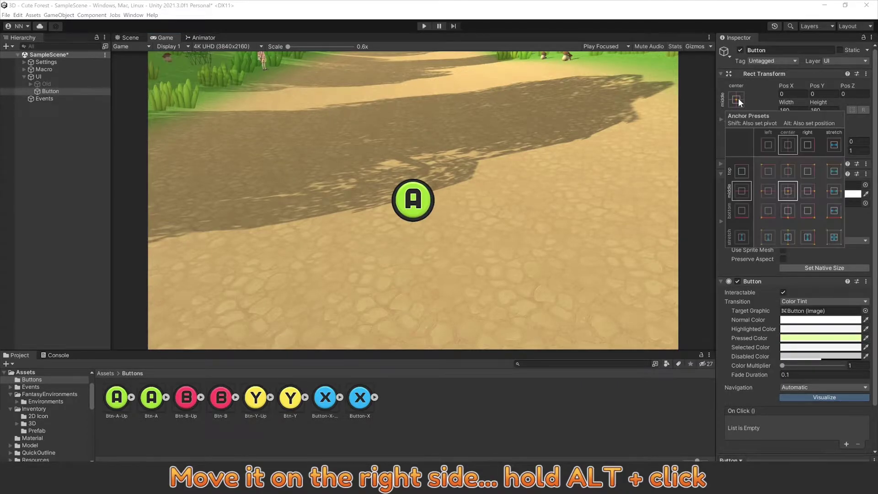
pyautogui.click(807, 193)
pyautogui.keyDown('alt'); pyautogui.click(806, 194); pyautogui.keyUp('alt')
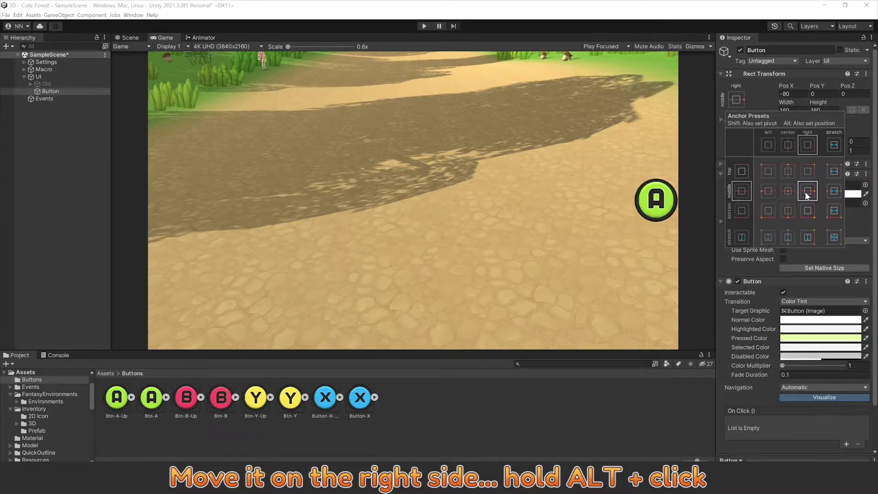
pyautogui.click(783, 86)
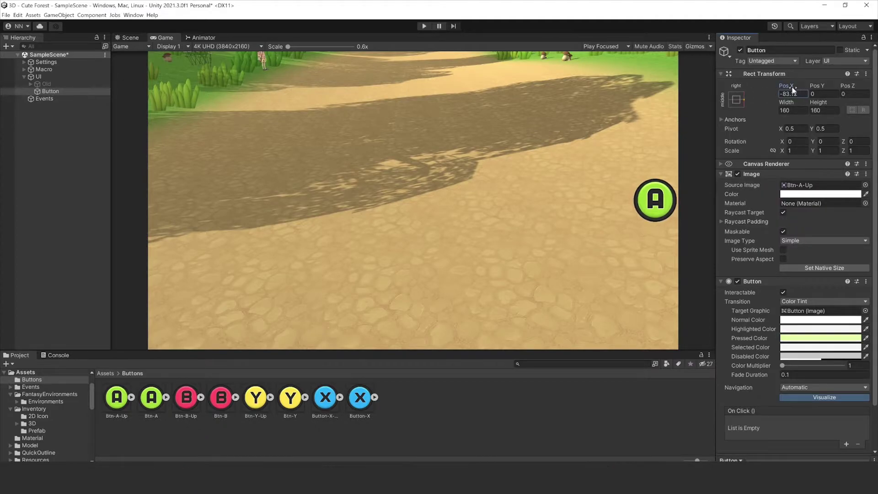
pyautogui.moveTo(791, 86); pyautogui.dragTo(211, 121)
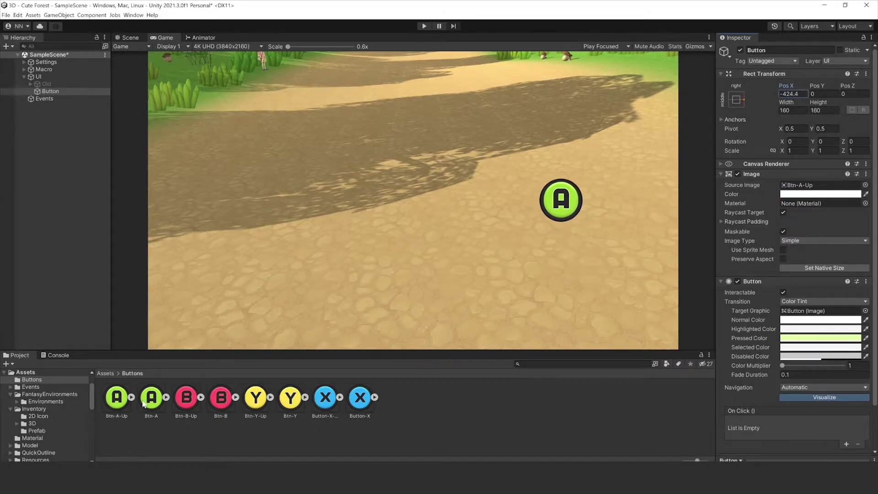
pyautogui.click(50, 91)
pyautogui.click(55, 92)
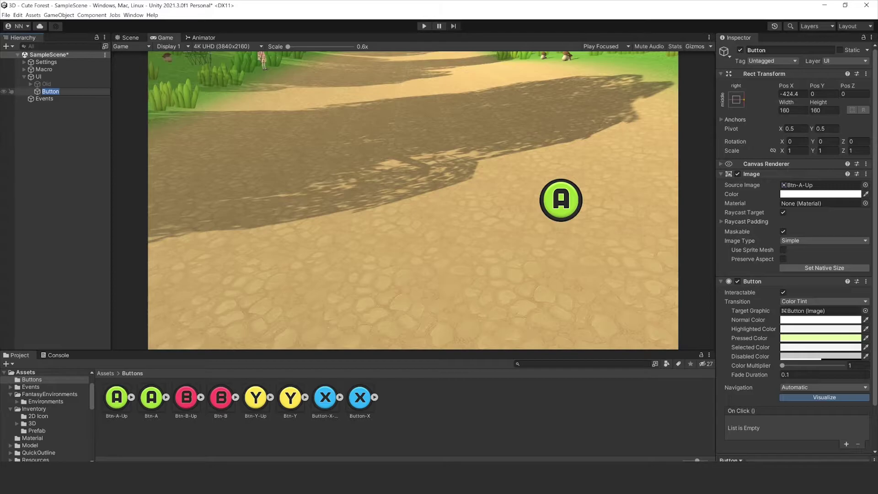
# Name the button Button-A, then duplicate it as Button-B with the red B image.
pyautogui.press('End')
pyautogui.write('A')
pyautogui.press('Return')
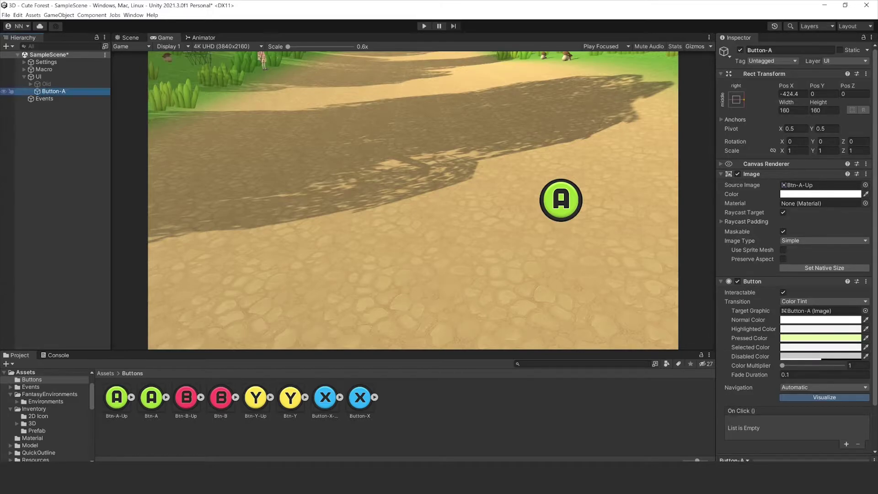
pyautogui.click(71, 109)
pyautogui.click(77, 90)
pyautogui.hotkey('ctrl', 'd')
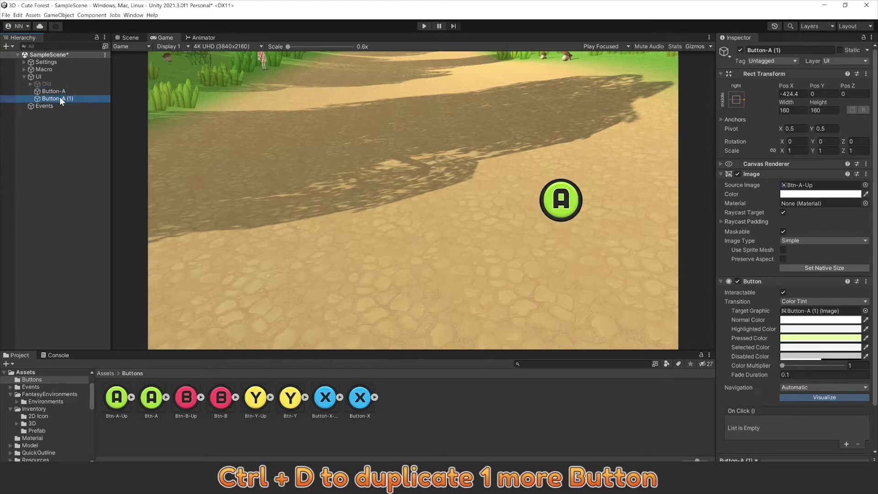
pyautogui.click(60, 97)
pyautogui.moveTo(57, 99); pyautogui.dragTo(100, 102)
pyautogui.write('B')
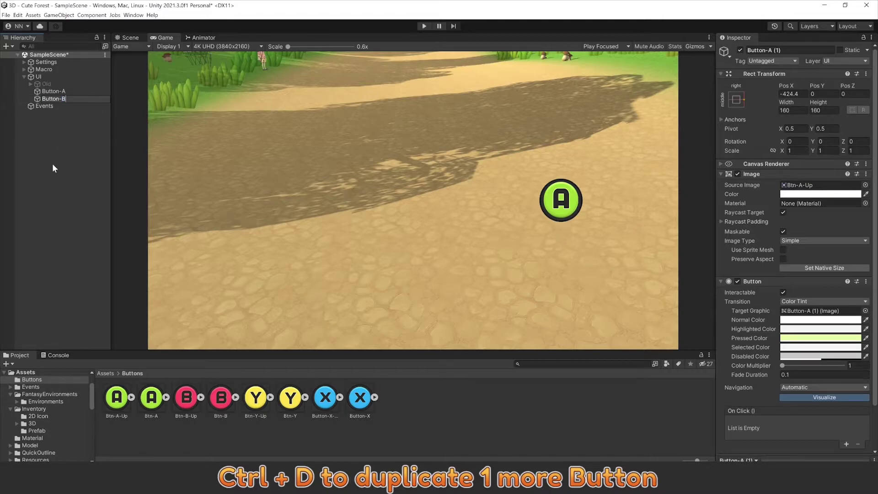
pyautogui.press('Return')
pyautogui.moveTo(186, 397); pyautogui.dragTo(818, 192)
# Adjust Button-B's horizontal position, then duplicate both buttons and move the copies down a row.
pyautogui.click(788, 94)
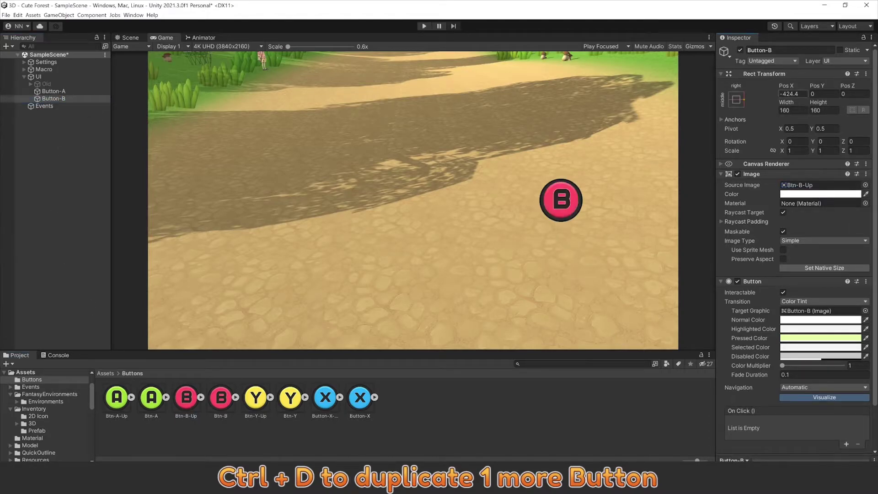
pyautogui.write('-208.9')
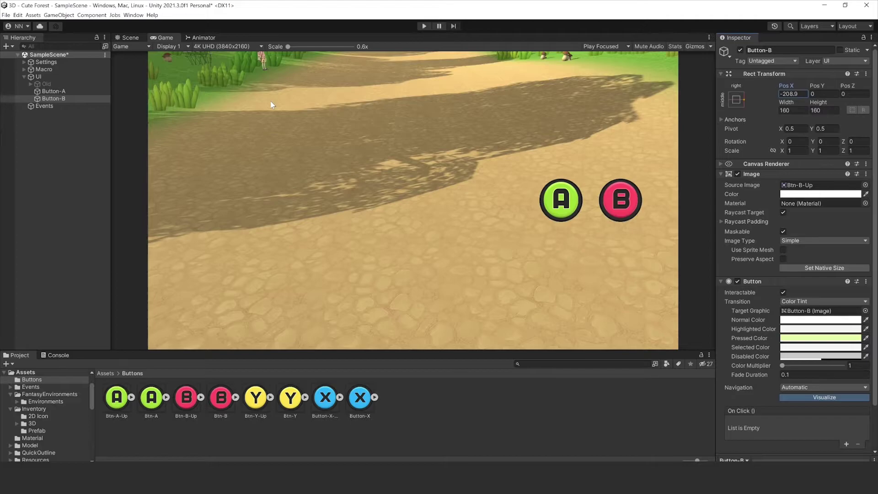
pyautogui.click(44, 127)
pyautogui.click(54, 98)
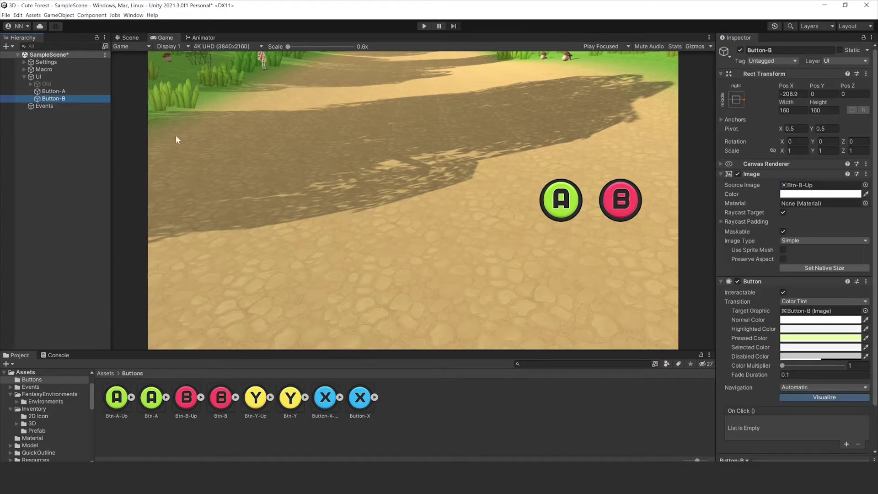
pyautogui.keyDown('shift'); pyautogui.click(67, 91); pyautogui.keyUp('shift')
pyautogui.hotkey('ctrl', 'd')
pyautogui.moveTo(816, 86); pyautogui.dragTo(647, 89)
# Rename the two lower copies Button-X and Button-Y.
pyautogui.click(61, 107)
pyautogui.press('F2')
pyautogui.write('Button-X')
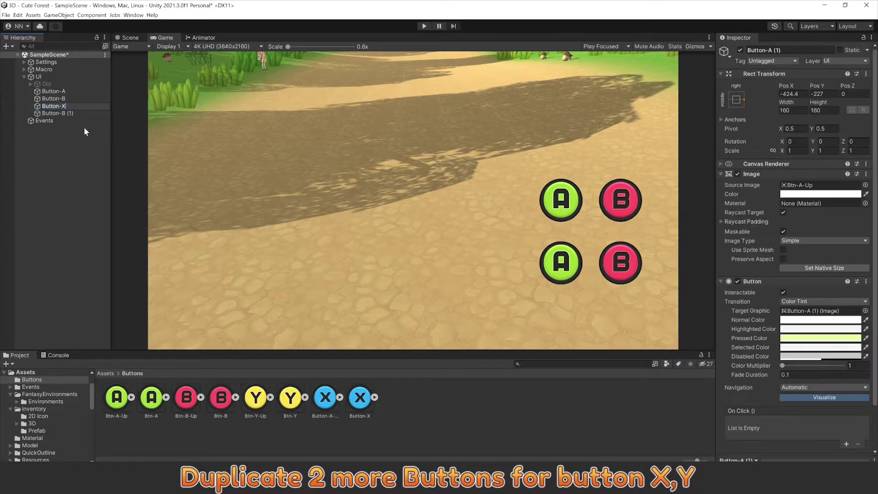
pyautogui.press('Return')
pyautogui.click(63, 113)
pyautogui.press('F2')
pyautogui.write('Button-Y')
pyautogui.press('Return')
pyautogui.click(63, 106)
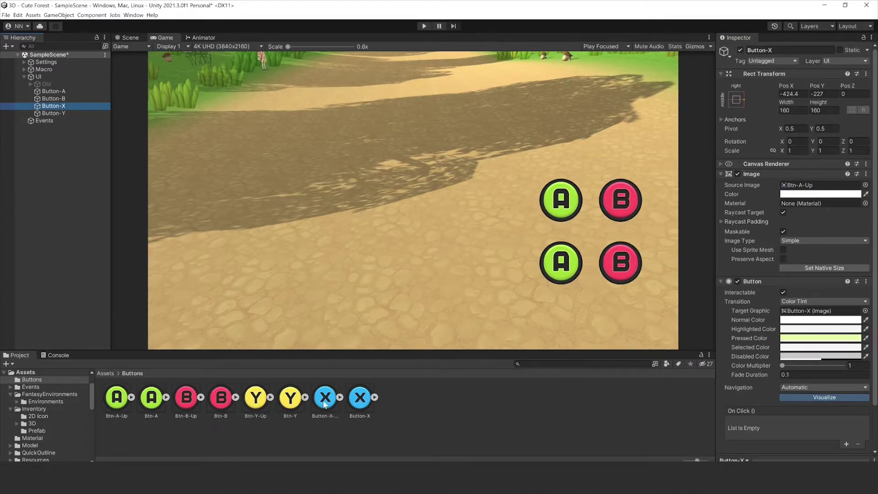
# Give the lower-left button the X sprite and Button-Y the Y sprite.
pyautogui.moveTo(325, 405); pyautogui.dragTo(819, 185)
pyautogui.click(54, 114)
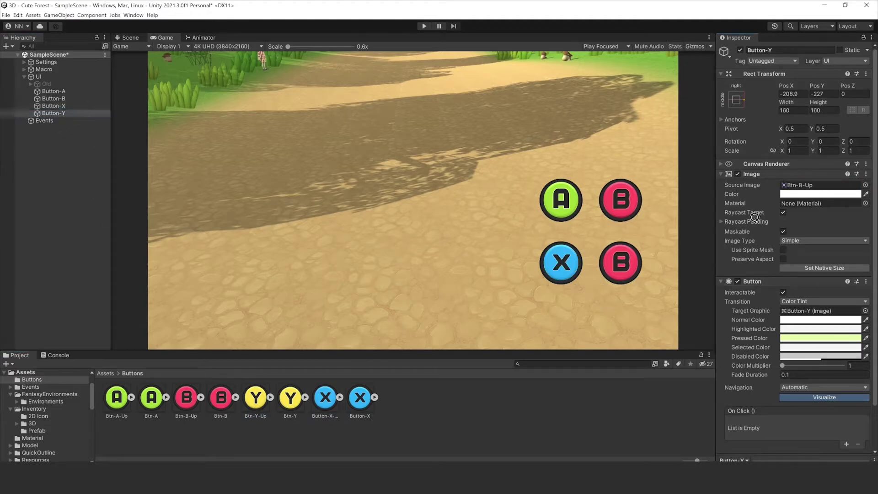
pyautogui.moveTo(257, 405); pyautogui.dragTo(819, 184)
pyautogui.click(67, 91)
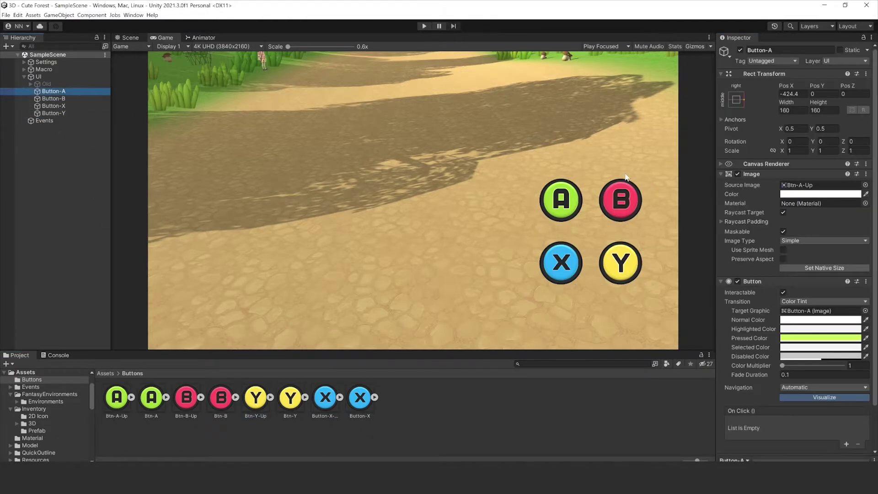
# Add a Script Machine to Button-A whose new graph is saved as Button in Assets/Events.
pyautogui.click(720, 173)
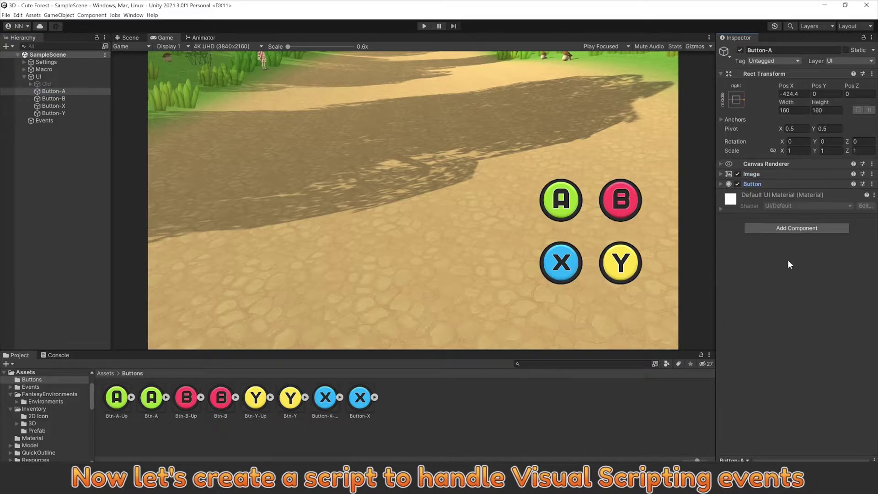
pyautogui.click(782, 229)
pyautogui.write('v')
pyautogui.press('BackSpace')
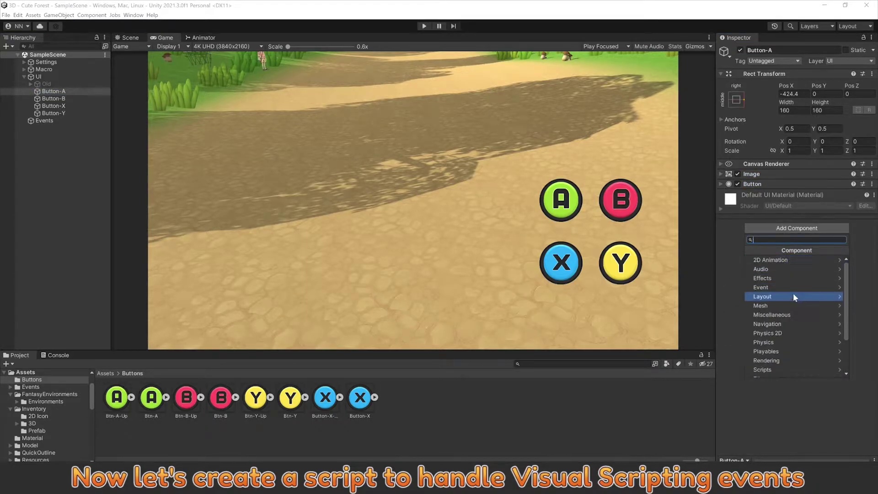
pyautogui.scroll(-5, 793, 293)
pyautogui.click(787, 360)
pyautogui.click(788, 269)
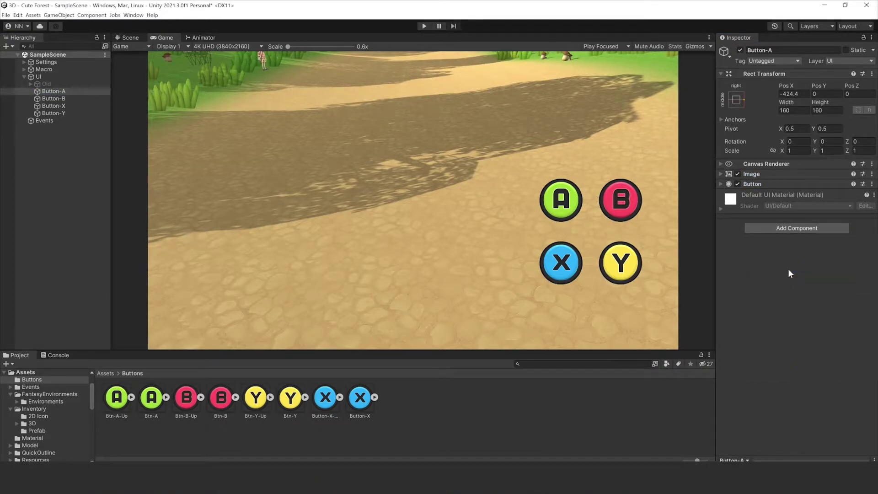
pyautogui.click(839, 242)
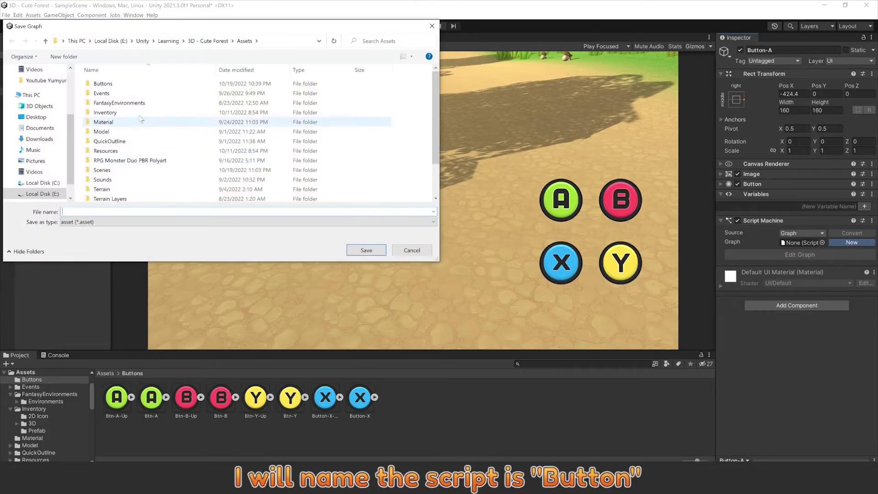
pyautogui.doubleClick(119, 93)
pyautogui.write('Button')
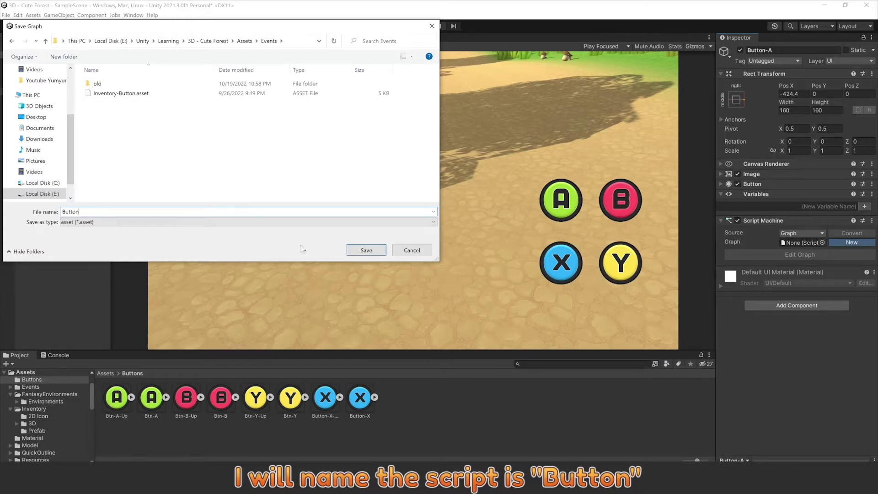
pyautogui.click(366, 250)
# Add On Button Click and Debug Log nodes and connect their flow.
pyautogui.click(745, 282)
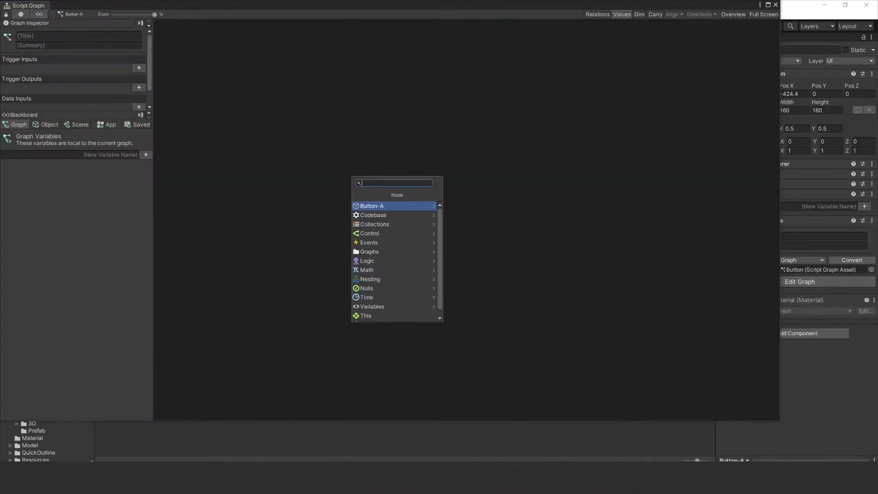
pyautogui.write('on button')
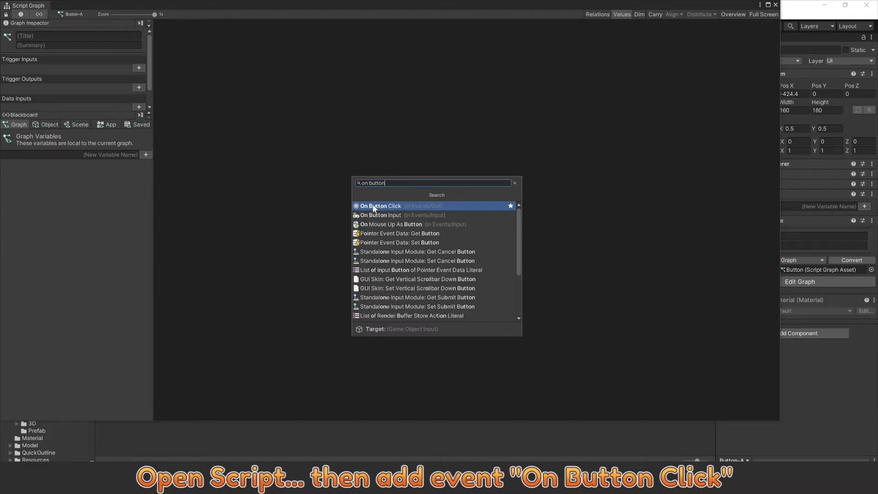
pyautogui.click(365, 208)
pyautogui.rightClick(397, 170)
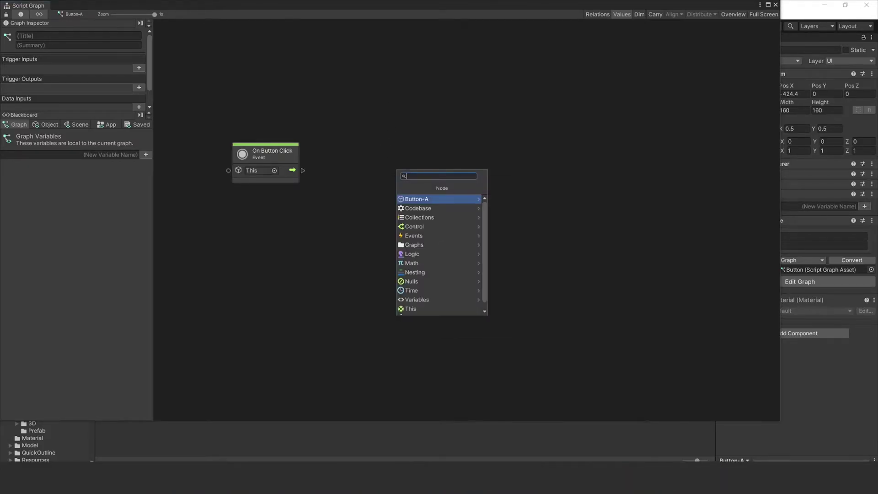
pyautogui.write('debug')
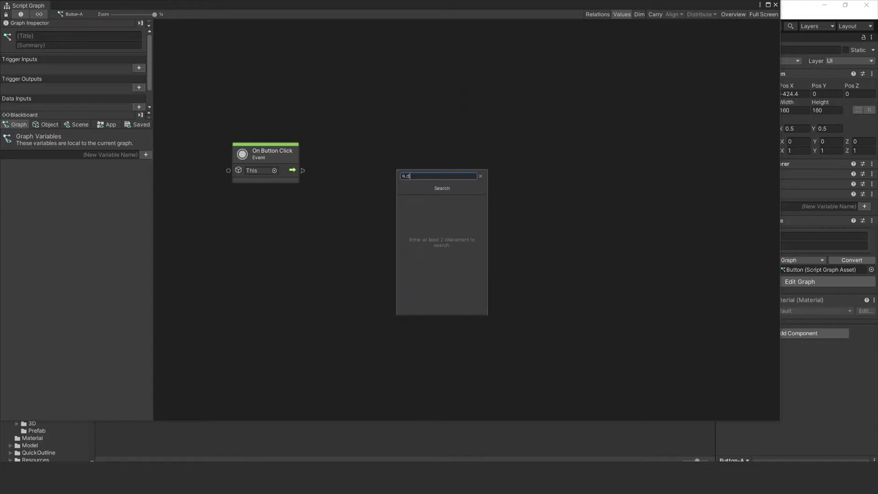
pyautogui.press('Down')
pyautogui.press('Return')
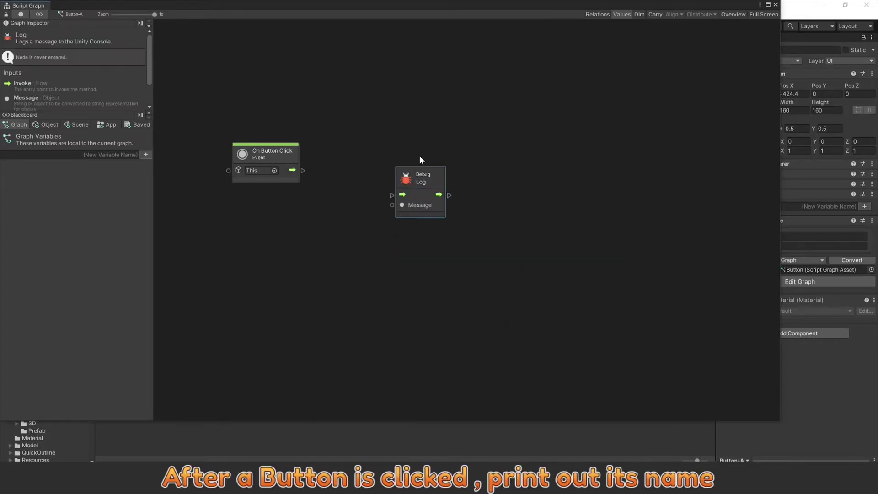
pyautogui.moveTo(302, 170); pyautogui.dragTo(398, 170)
# Add a Component Get Name node feeding Debug Log's Message input.
pyautogui.rightClick(358, 231)
pyautogui.click(367, 236)
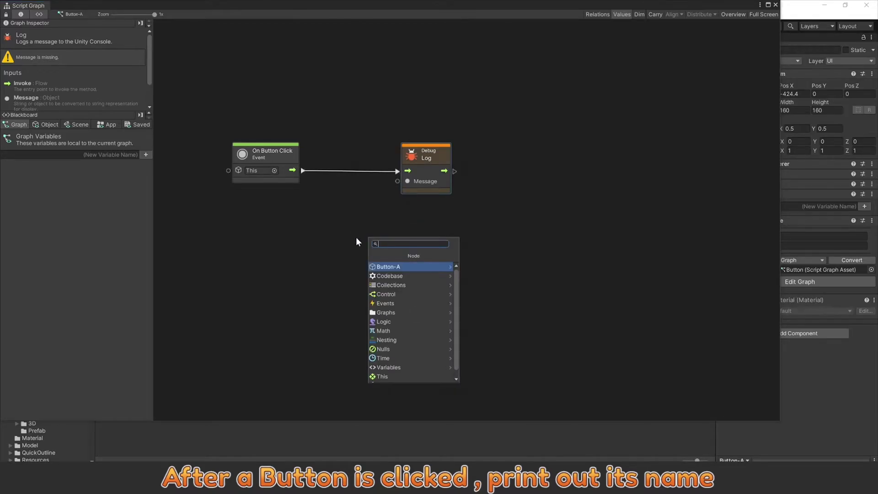
pyautogui.write('get name')
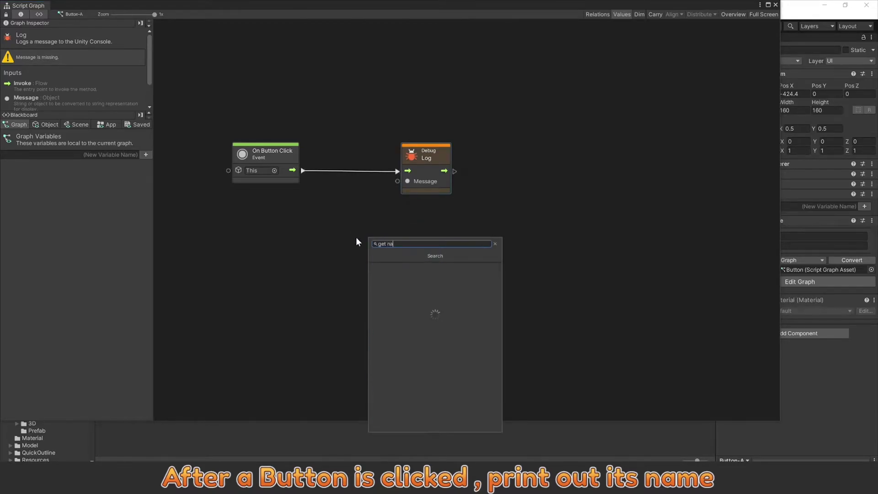
pyautogui.click(405, 278)
pyautogui.moveTo(424, 254); pyautogui.dragTo(397, 181)
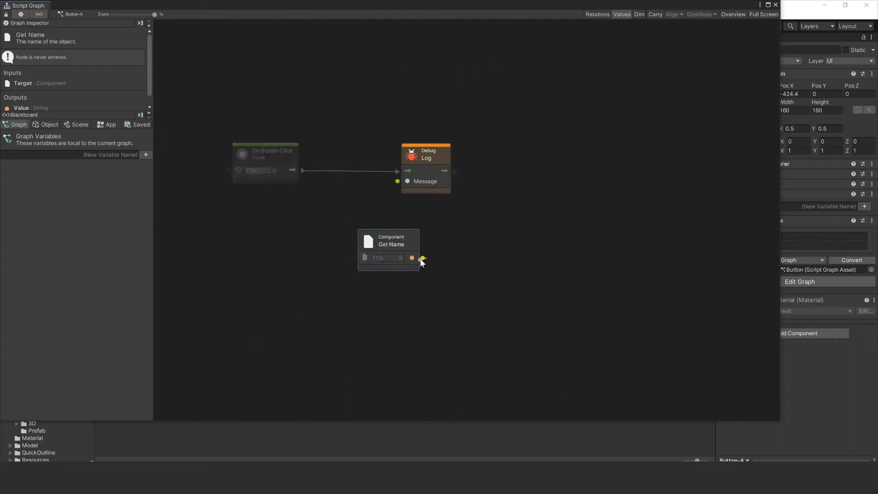
pyautogui.moveTo(407, 238); pyautogui.dragTo(433, 209)
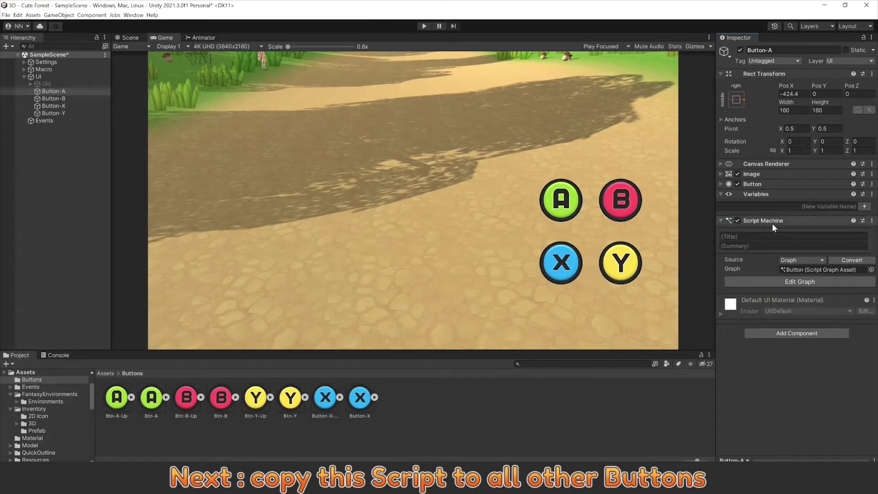
# Copy Button-A's Script Machine and paste it as new onto Buttons B, X and Y.
pyautogui.rightClick(772, 226)
pyautogui.click(789, 265)
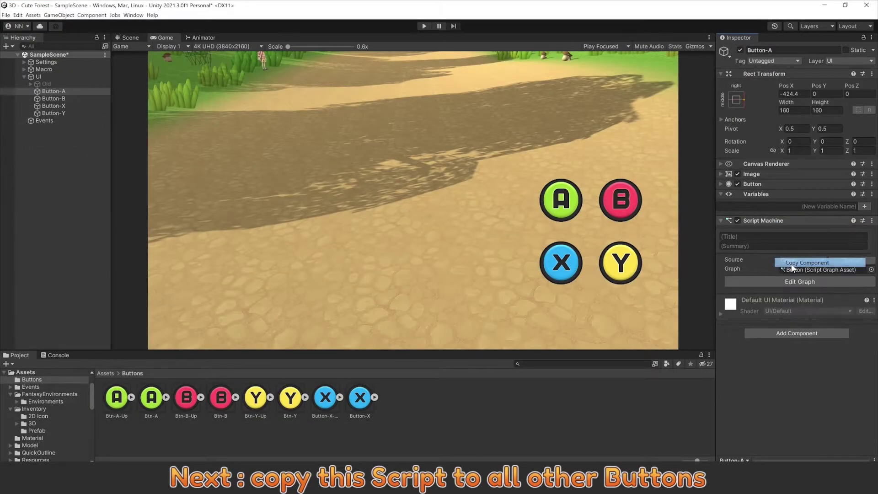
pyautogui.click(69, 100)
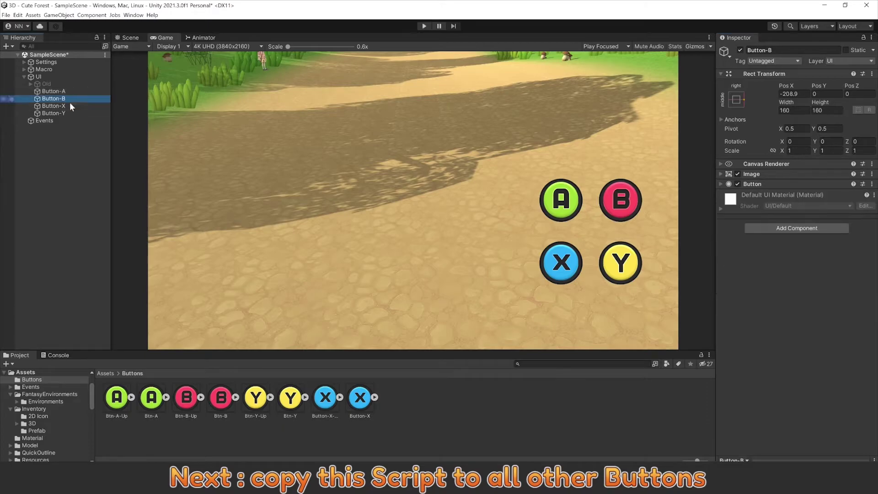
pyautogui.rightClick(763, 183)
pyautogui.click(796, 234)
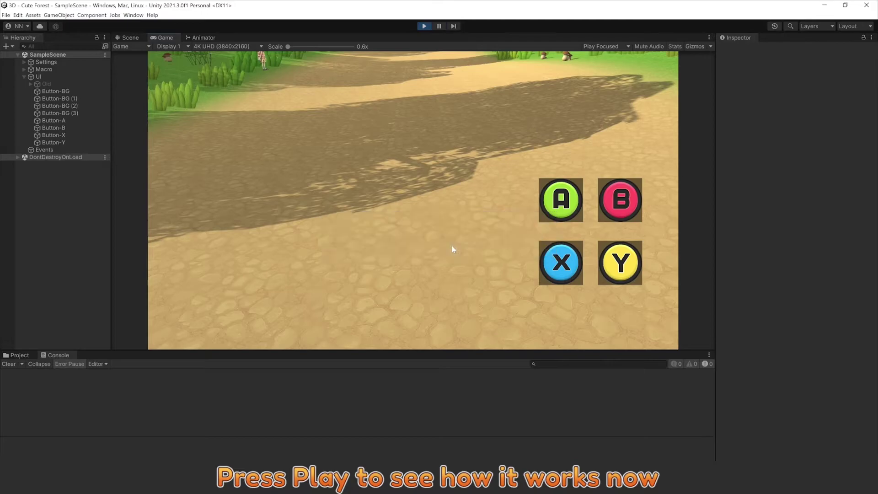
# Click A, B, X and Y in the Game view to check each logs its name, then clear the Console.
pyautogui.click(559, 204)
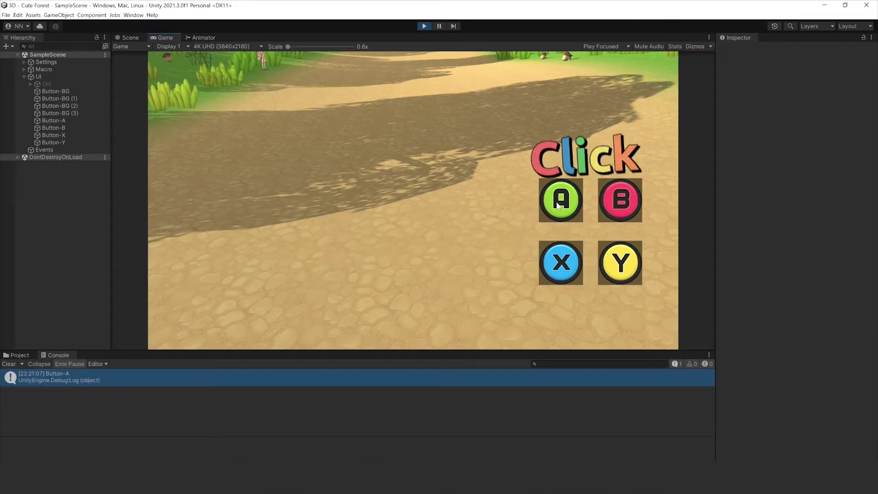
pyautogui.click(616, 206)
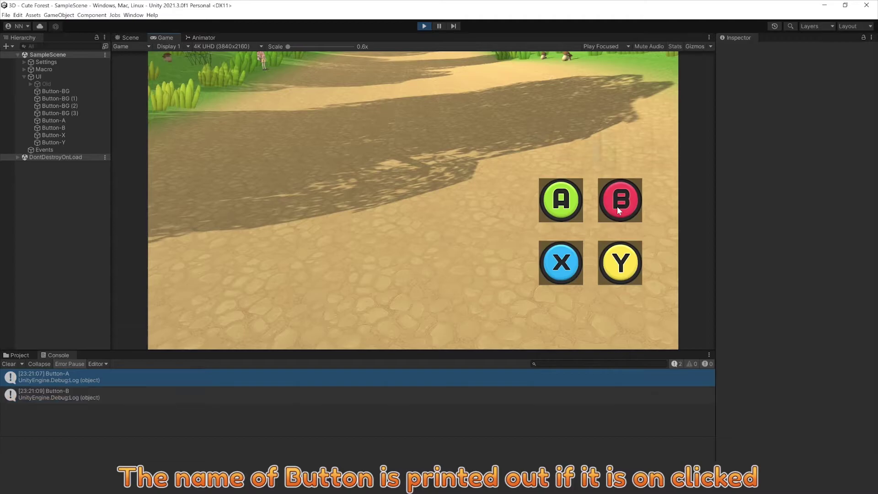
pyautogui.click(560, 269)
pyautogui.click(627, 273)
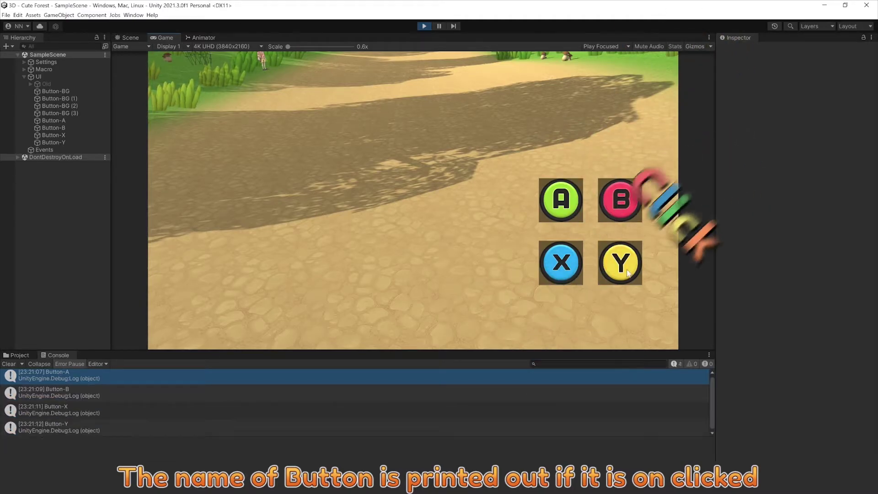
pyautogui.click(8, 363)
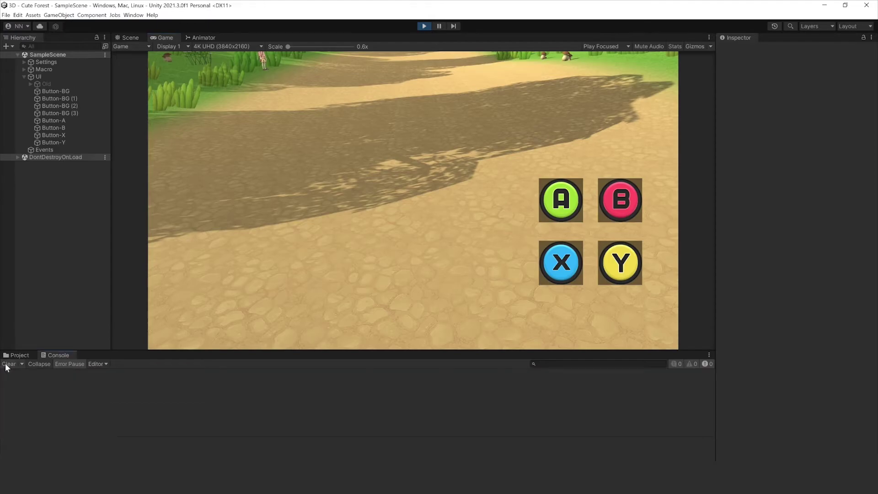
# Test clicks outside the A and B circles and on other buttons, then stop the game.
pyautogui.click(541, 223)
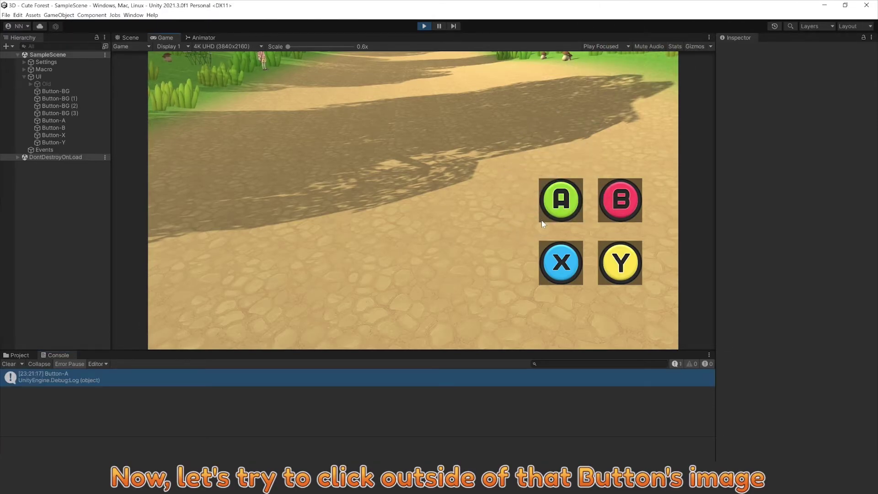
pyautogui.click(600, 221)
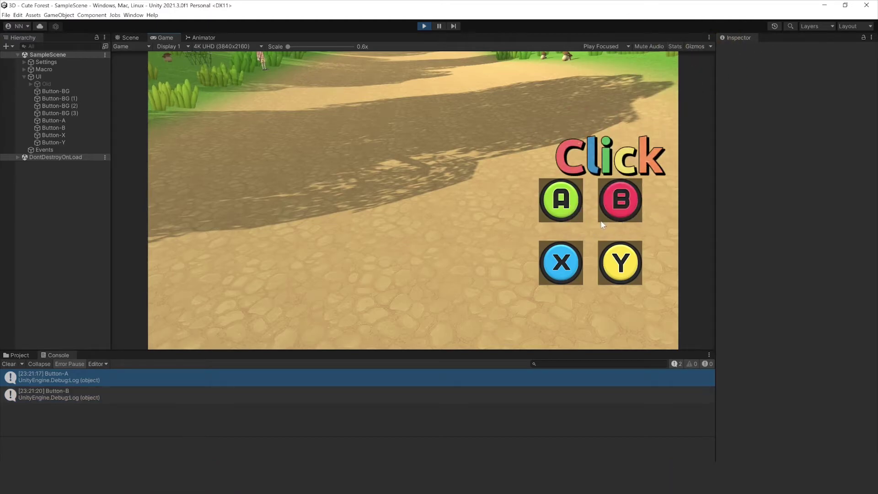
pyautogui.click(600, 243)
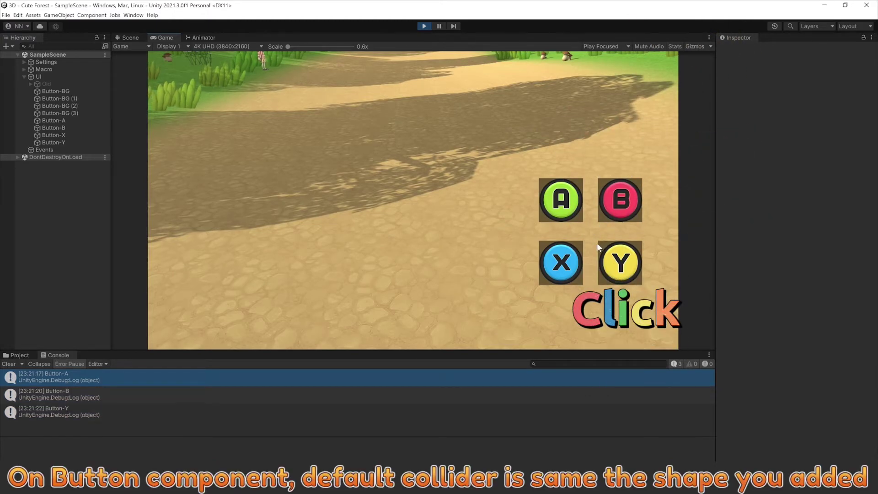
pyautogui.click(580, 247)
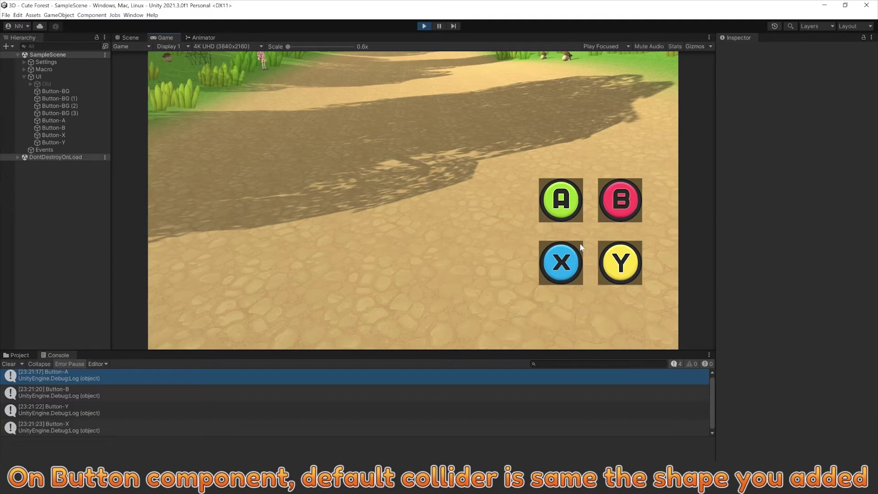
pyautogui.click(424, 25)
# Open Button-A's script graph and add an On Start event node above the existing nodes.
pyautogui.click(61, 119)
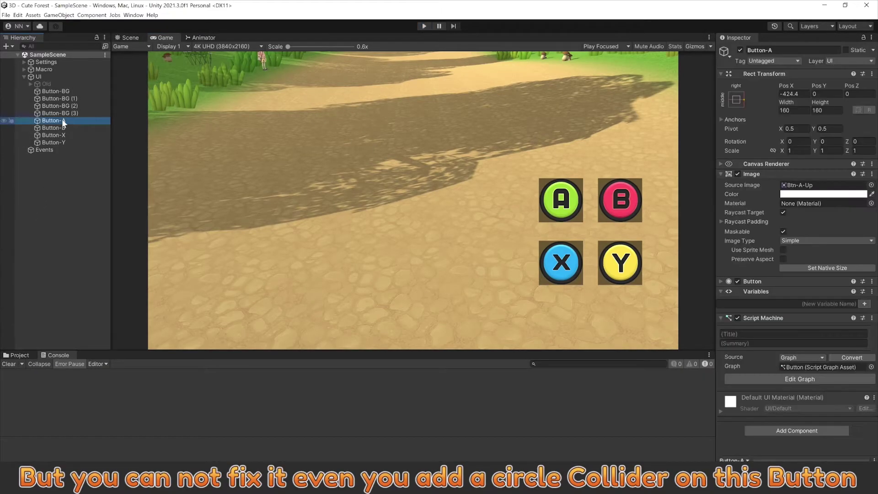
pyautogui.click(803, 379)
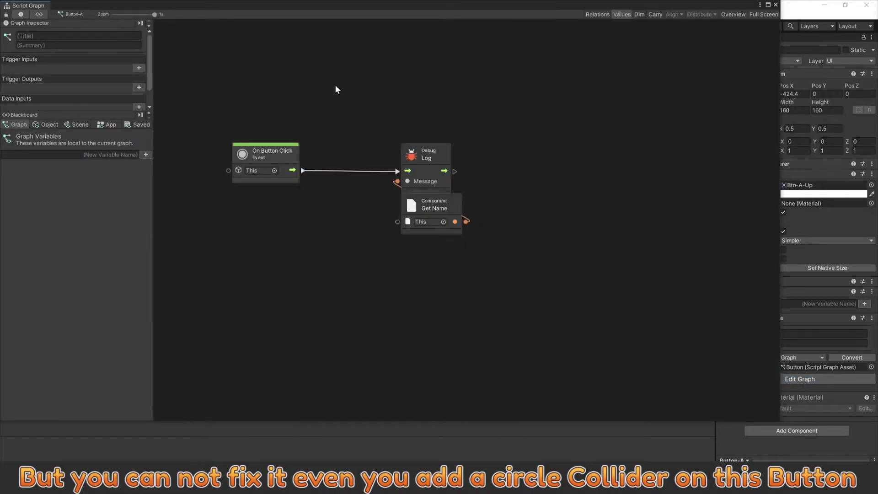
pyautogui.moveTo(335, 87); pyautogui.dragTo(422, 230, button='middle')
pyautogui.rightClick(317, 115)
pyautogui.write('start')
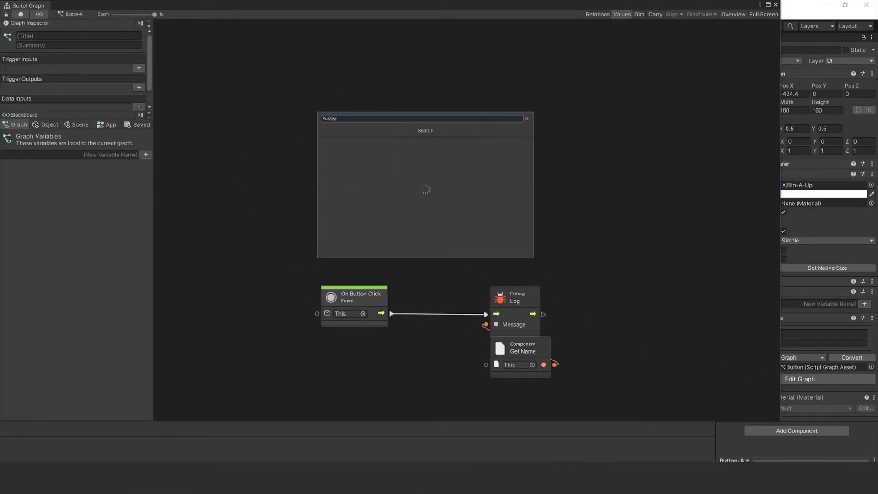
pyautogui.click(336, 143)
pyautogui.moveTo(336, 144); pyautogui.dragTo(360, 155)
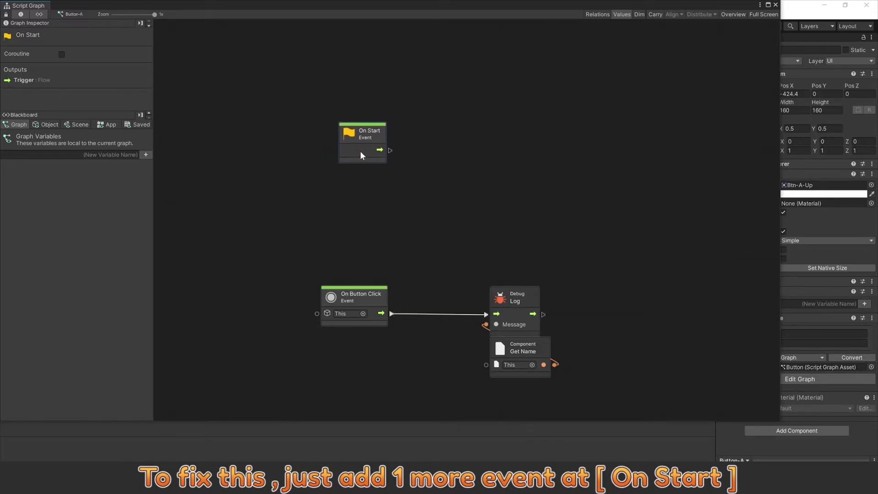
pyautogui.click(448, 156)
# Add Image: Set Alpha Hit Test Minimum Threshold, wired from On Start, with value 0.1.
pyautogui.moveTo(467, 137); pyautogui.dragTo(415, 139, button='middle')
pyautogui.rightClick(420, 140)
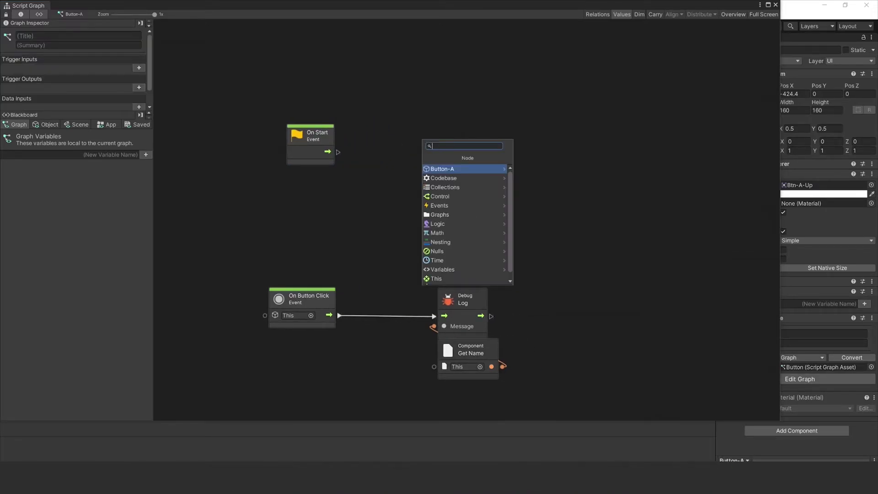
pyautogui.write('image set ')
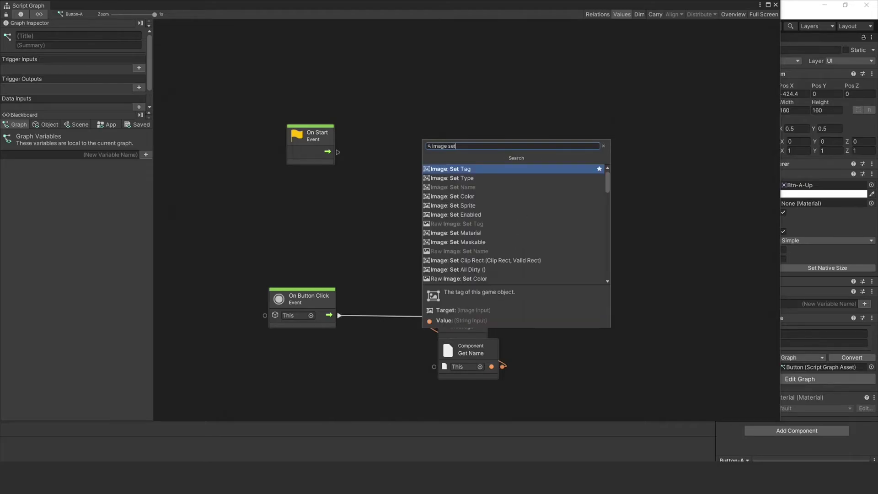
pyautogui.write('hit')
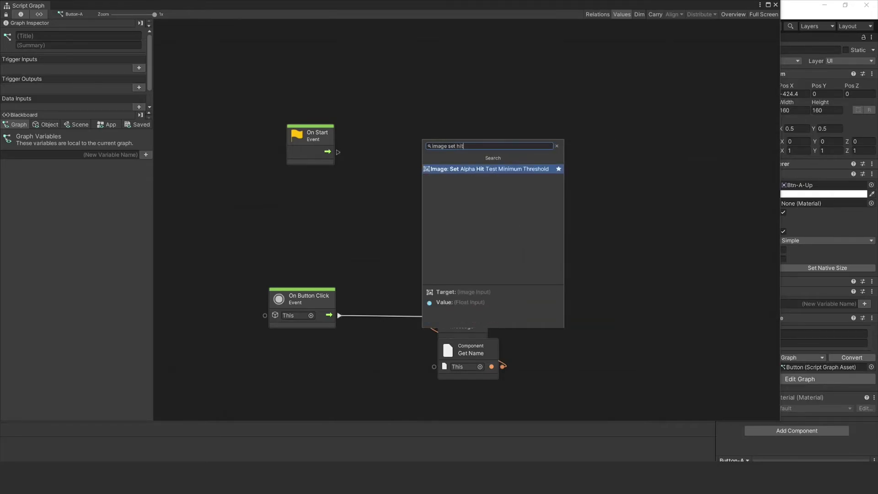
pyautogui.click(458, 168)
pyautogui.moveTo(455, 169); pyautogui.dragTo(462, 146)
pyautogui.moveTo(337, 152); pyautogui.dragTo(436, 151)
pyautogui.click(479, 209)
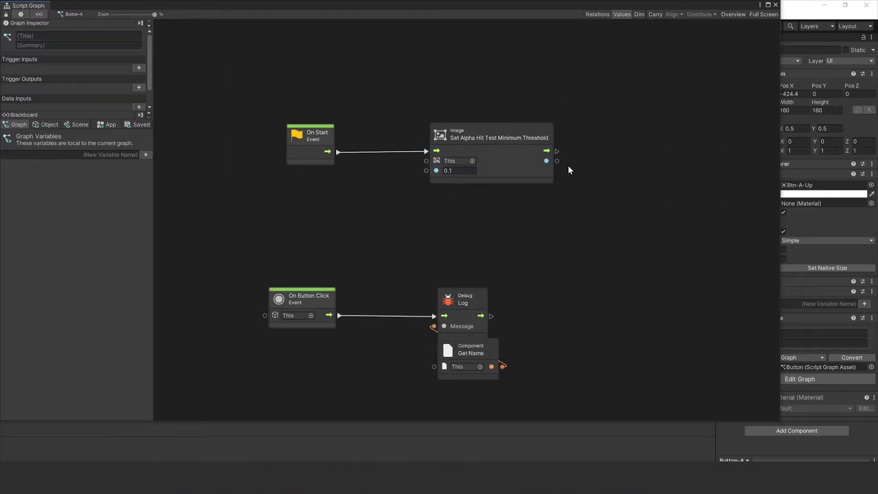
# Close the graph, then run and stop the game to see Btn-A-Up's unreadable-texture error.
pyautogui.click(774, 5)
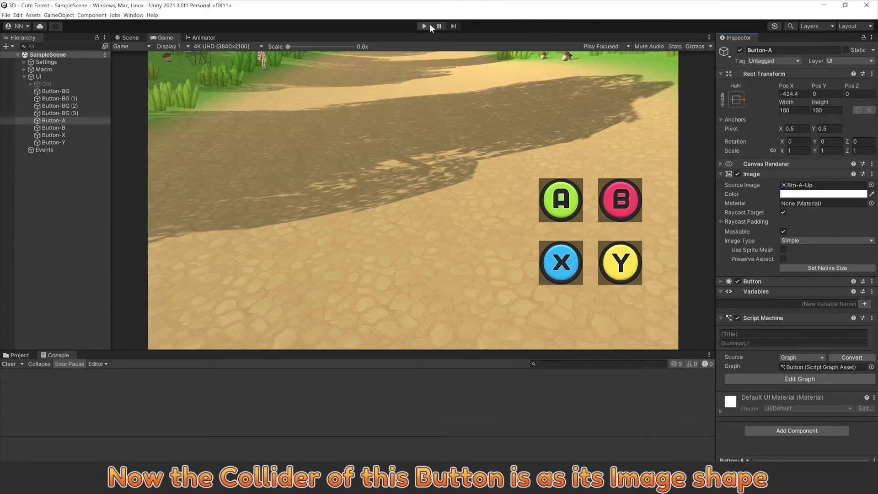
pyautogui.click(423, 26)
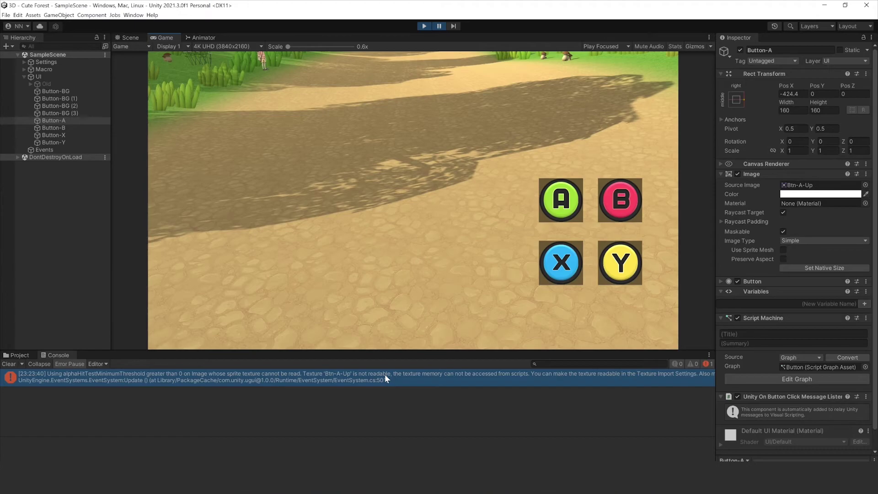
pyautogui.click(424, 25)
pyautogui.click(17, 355)
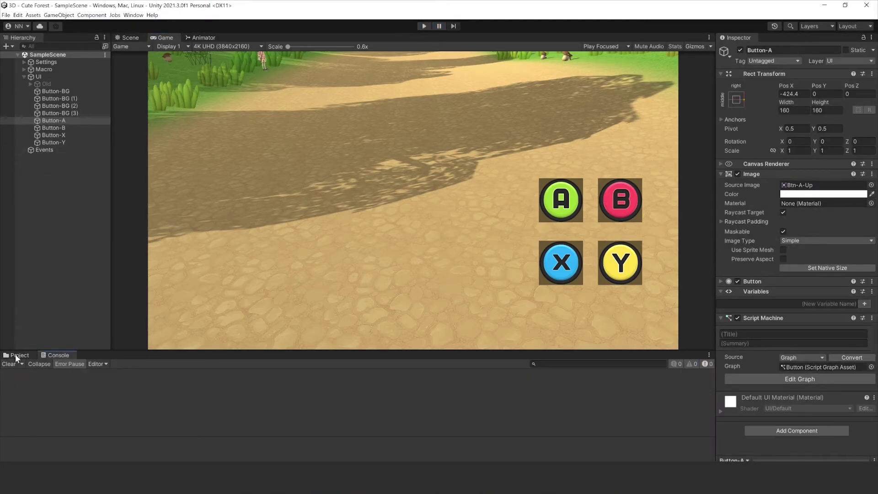
# Select all eight textures in Assets/Buttons, enable Read/Write, and apply.
pyautogui.click(365, 406)
pyautogui.keyDown('shift'); pyautogui.click(113, 405); pyautogui.keyUp('shift')
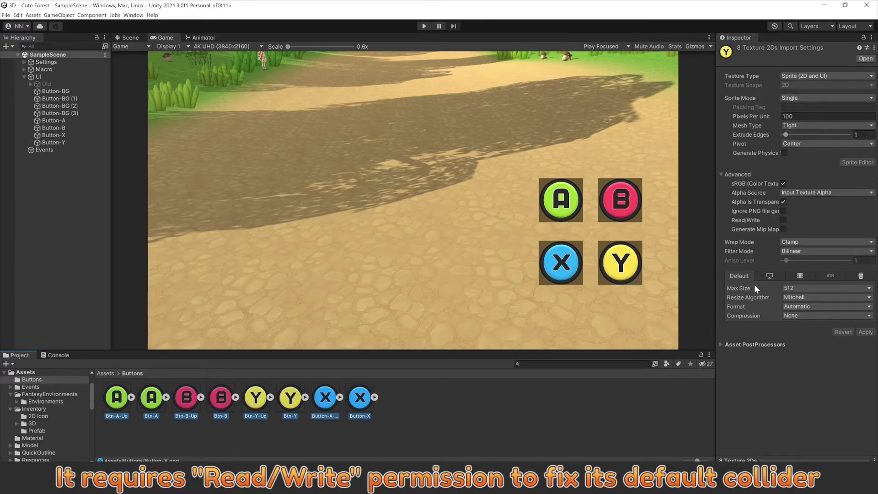
pyautogui.click(782, 219)
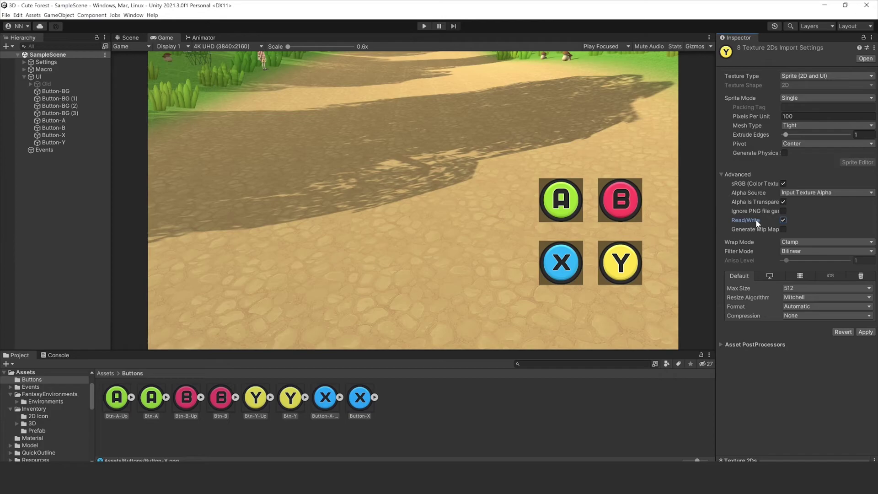
pyautogui.click(864, 331)
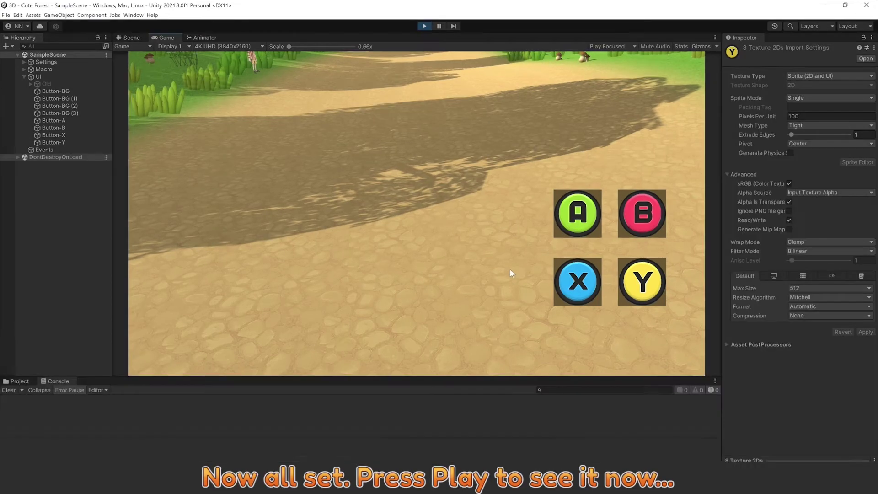
# Test button A: a click just outside logs nothing, while two clicks on its face log Button-A.
pyautogui.click(555, 240)
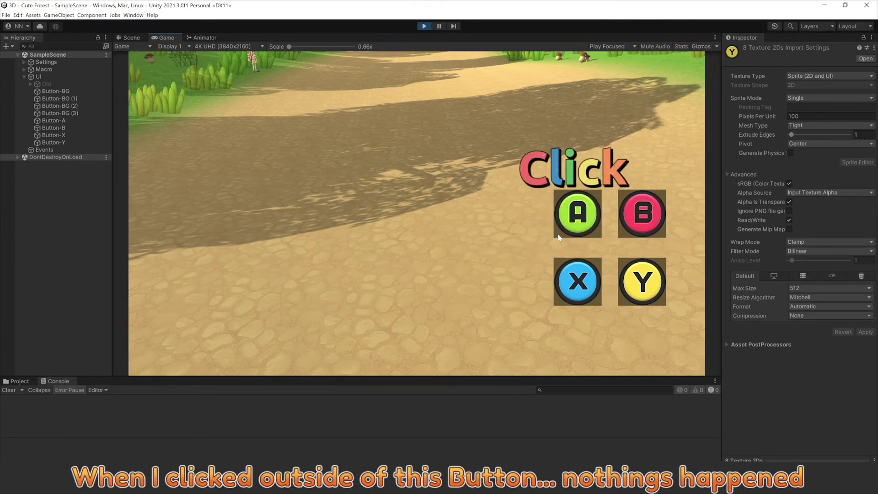
pyautogui.click(565, 227)
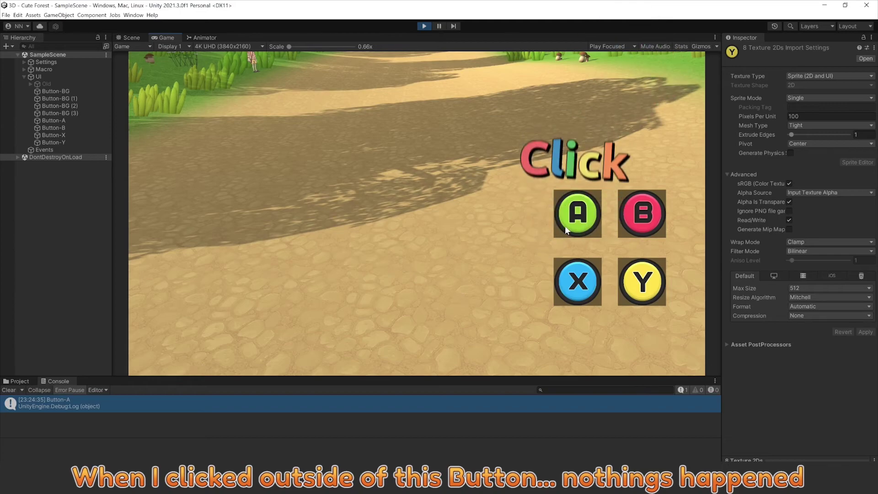
pyautogui.click(573, 236)
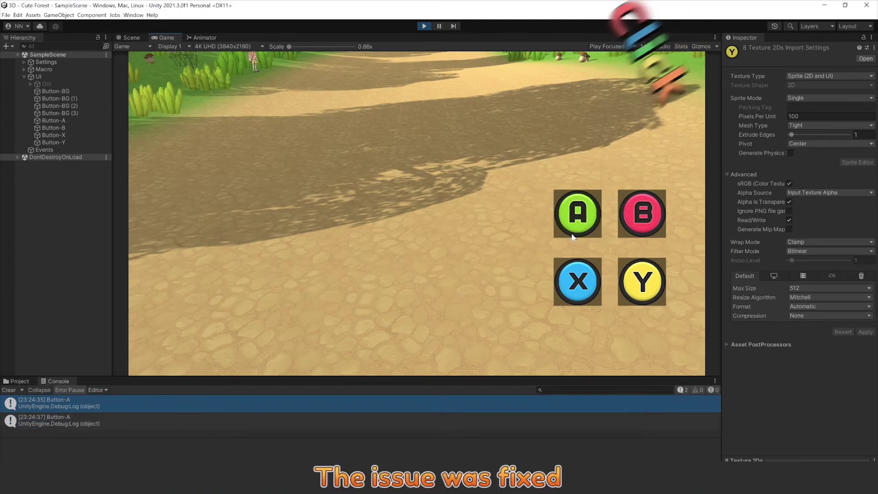
# Clear and slightly enlarge the Console, then test B's transparent corner and its round face.
pyautogui.click(9, 391)
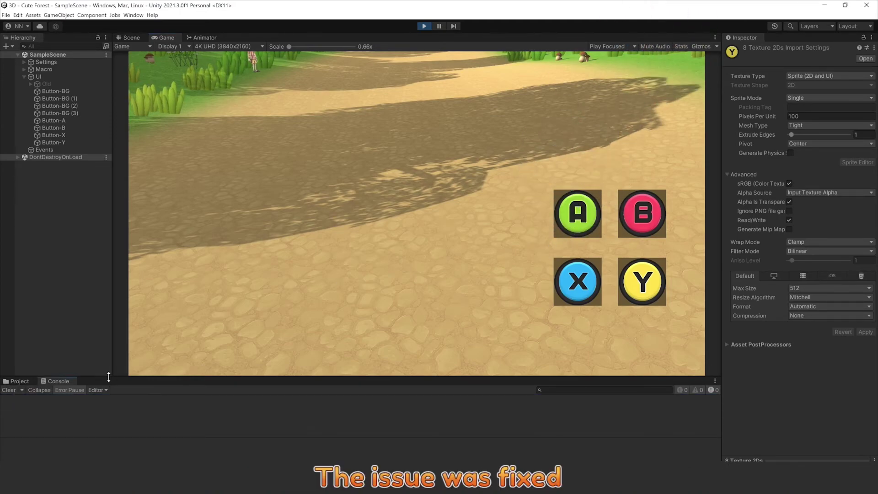
pyautogui.moveTo(108, 376); pyautogui.dragTo(109, 373)
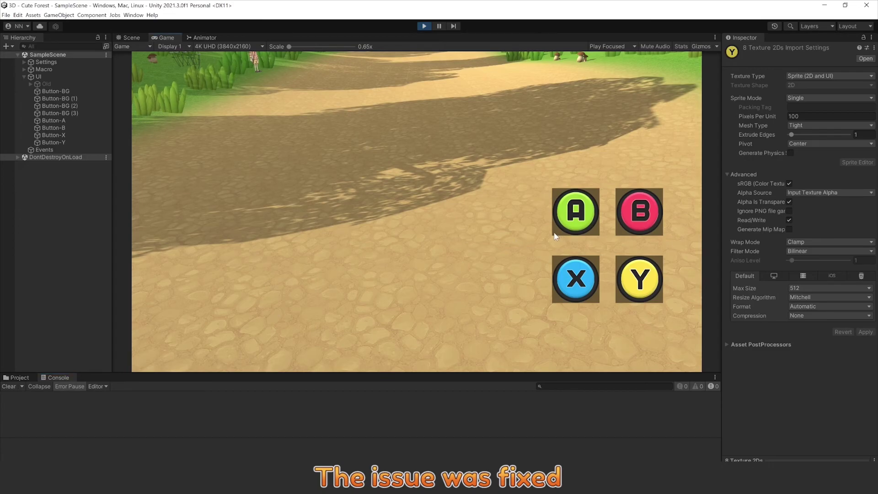
pyautogui.click(623, 232)
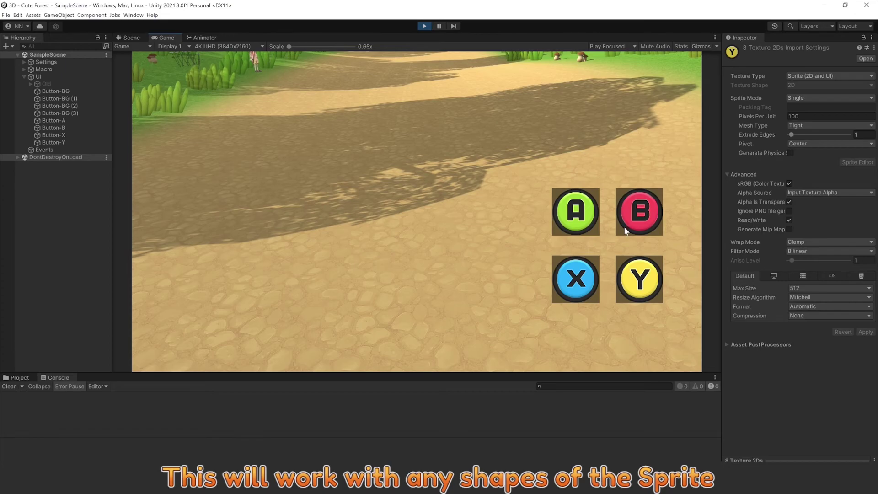
pyautogui.click(624, 231)
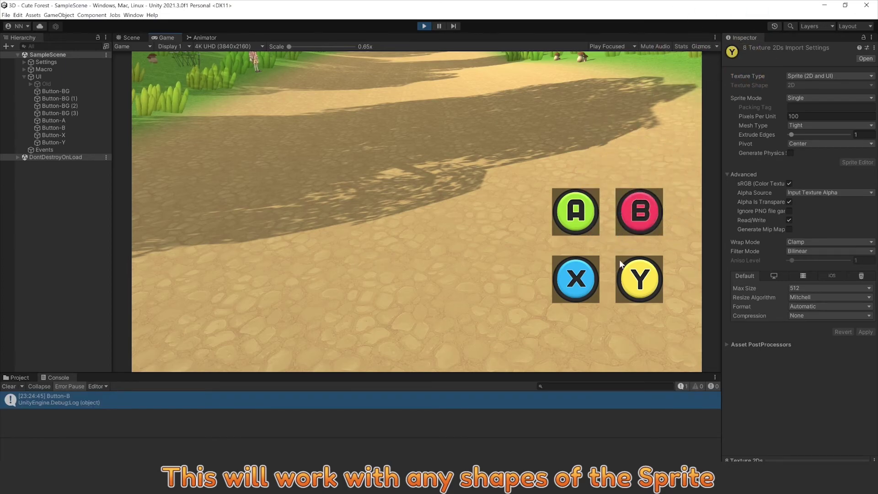
# Click the X and Y button faces to log Button-X and Button-Y in the Console.
pyautogui.click(592, 266)
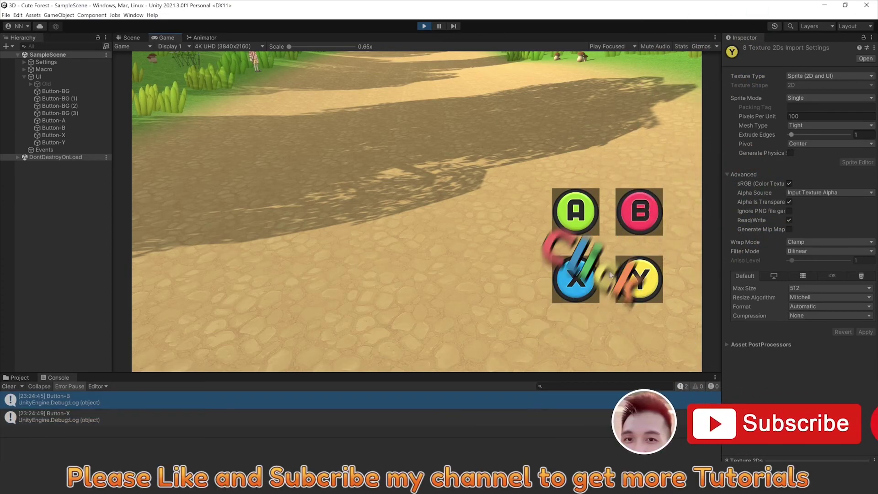
pyautogui.click(637, 277)
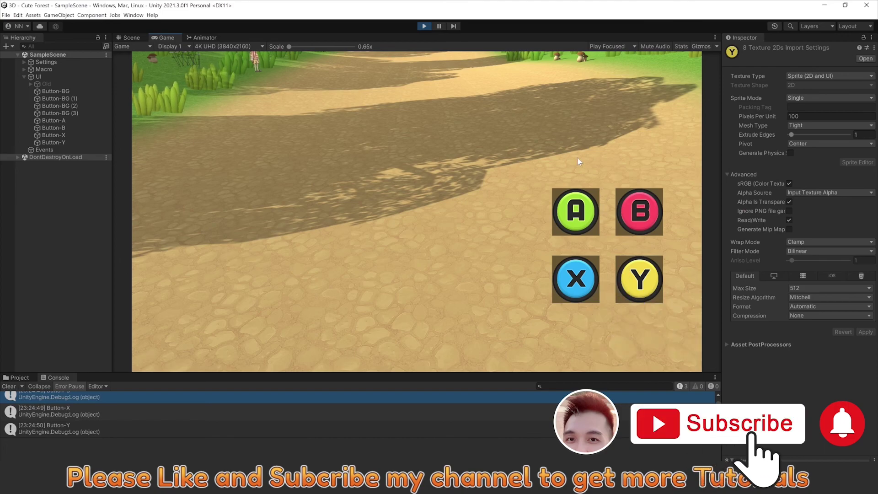